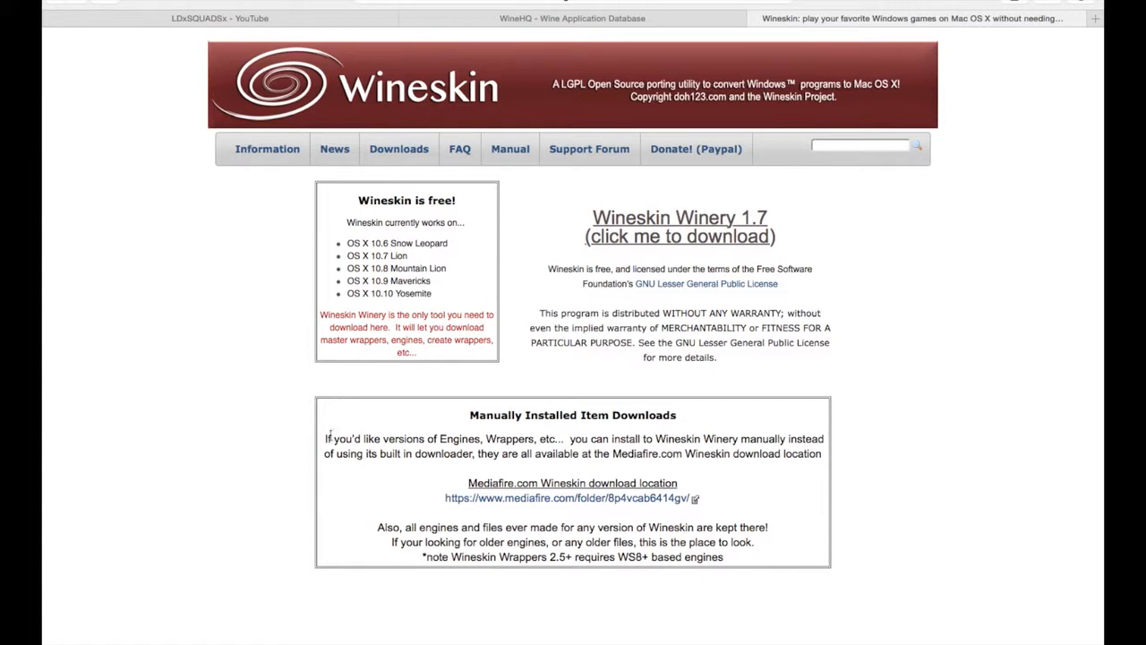
Switch to the desktop and reposition the SteamSetup.exe file on it.
{"action": "mouse_move", "coordinate": [243, 627]}
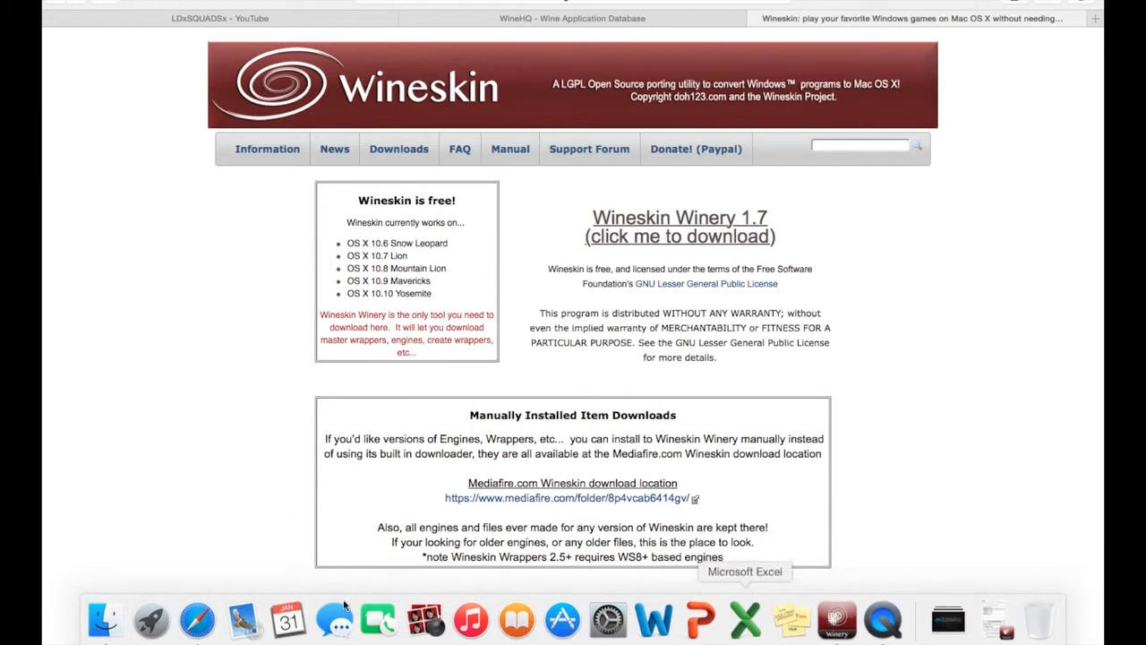
{"action": "key", "text": "ctrl+Up"}
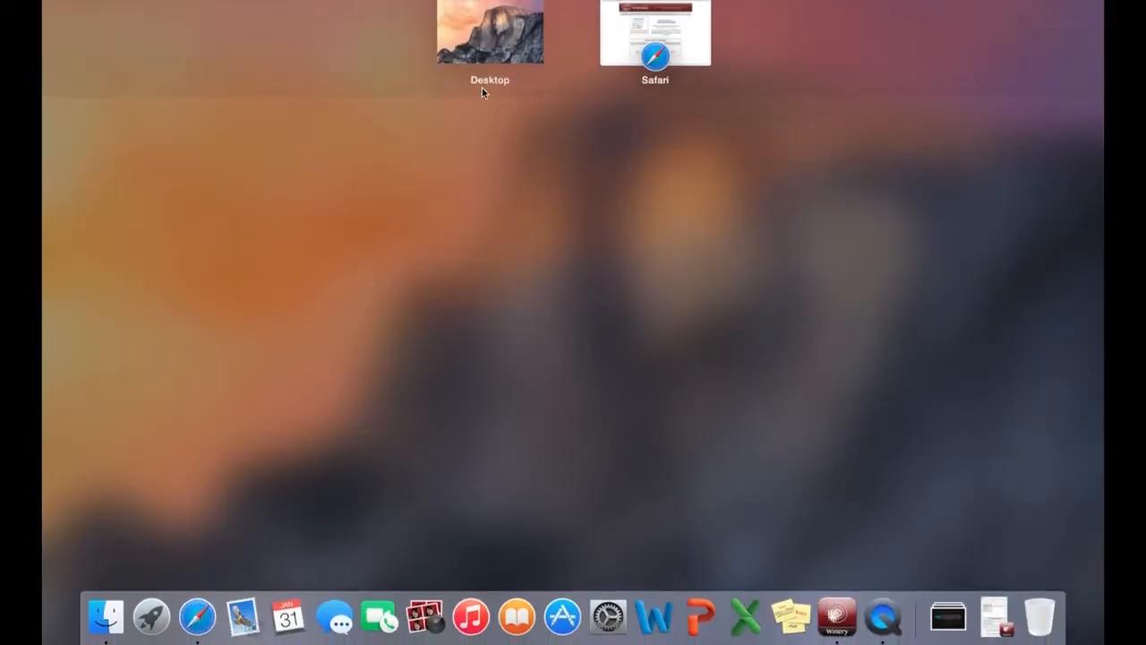
{"action": "left_click", "coordinate": [495, 37]}
{"action": "left_click_drag", "start_coordinate": [668, 75], "coordinate": [732, 182]}
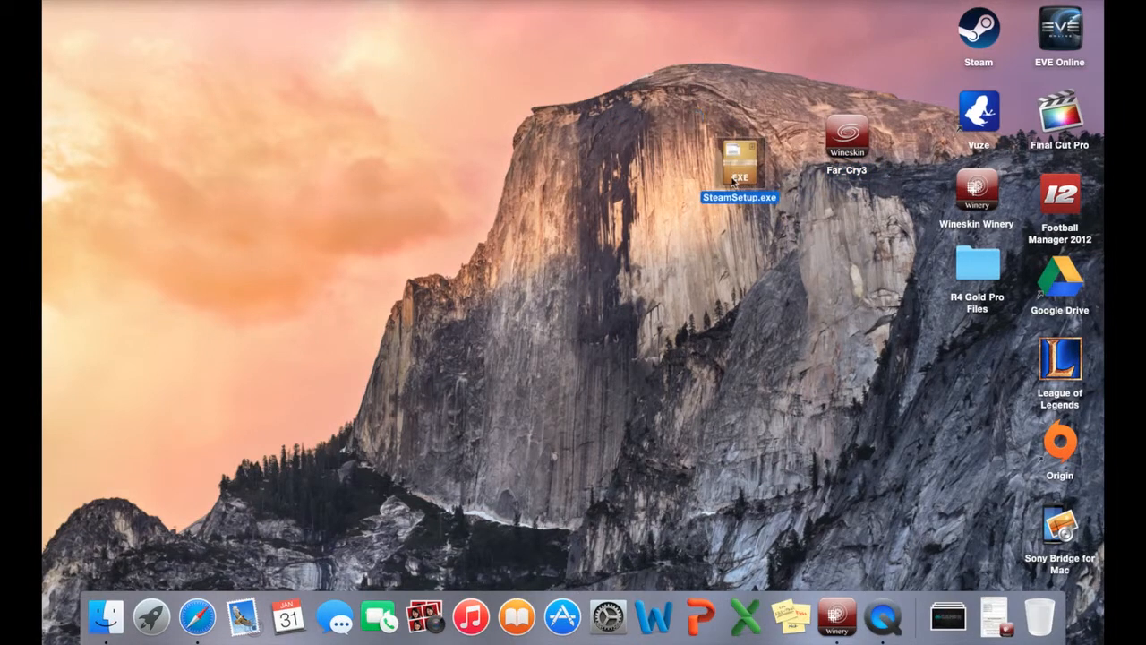
{"action": "left_click", "coordinate": [744, 254]}
{"action": "left_click_drag", "start_coordinate": [740, 167], "coordinate": [723, 103]}
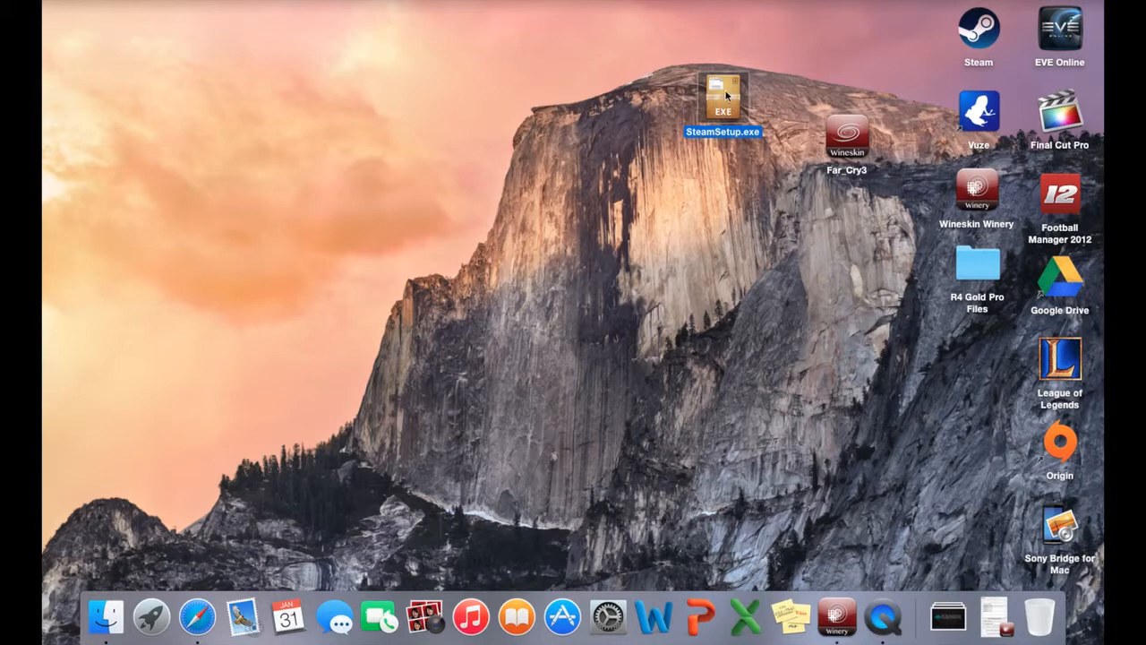
{"action": "left_click_drag", "start_coordinate": [725, 91], "coordinate": [689, 63]}
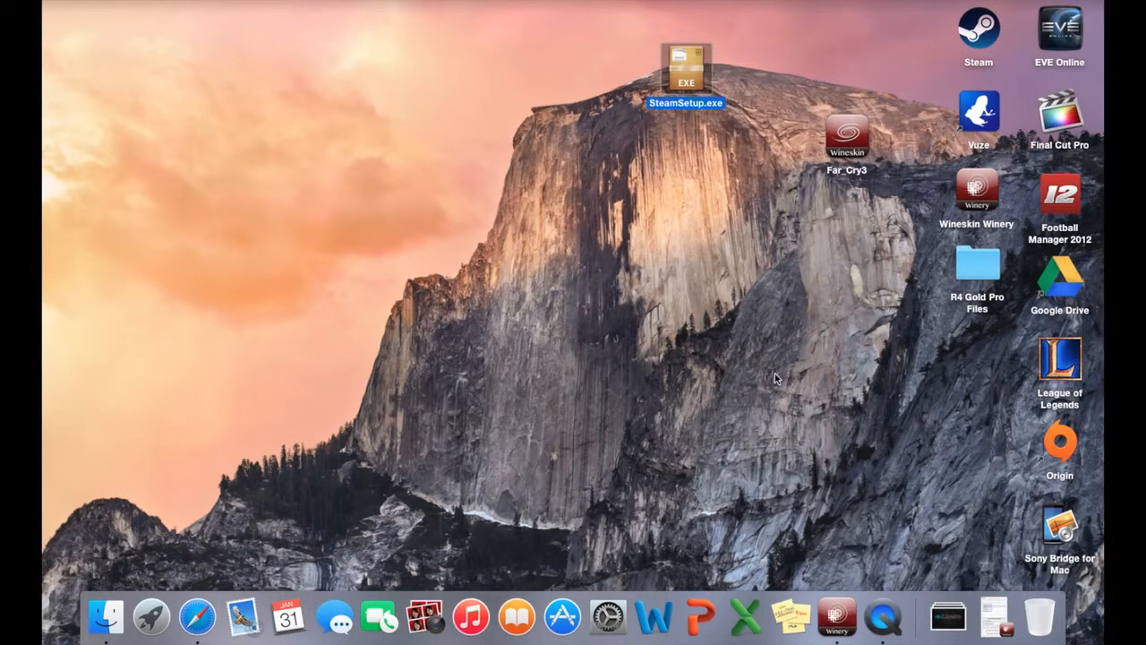
Check the installed engines in Wineskin Winery, minimize it and return to Safari.
{"action": "left_click", "coordinate": [837, 614]}
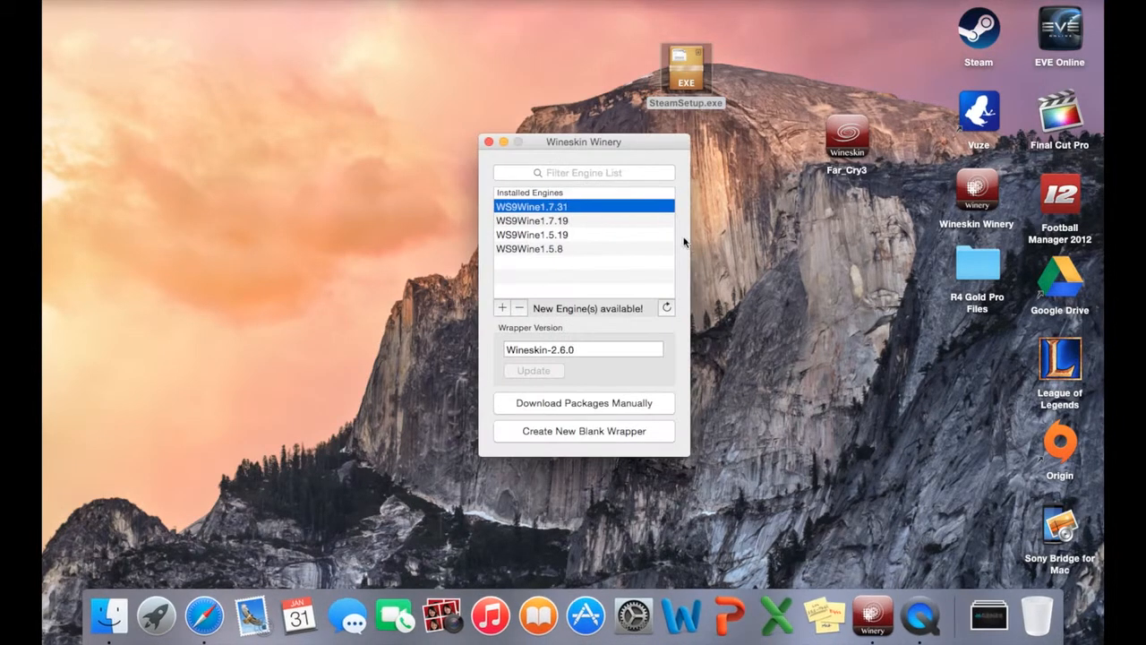
{"action": "left_click", "coordinate": [504, 143]}
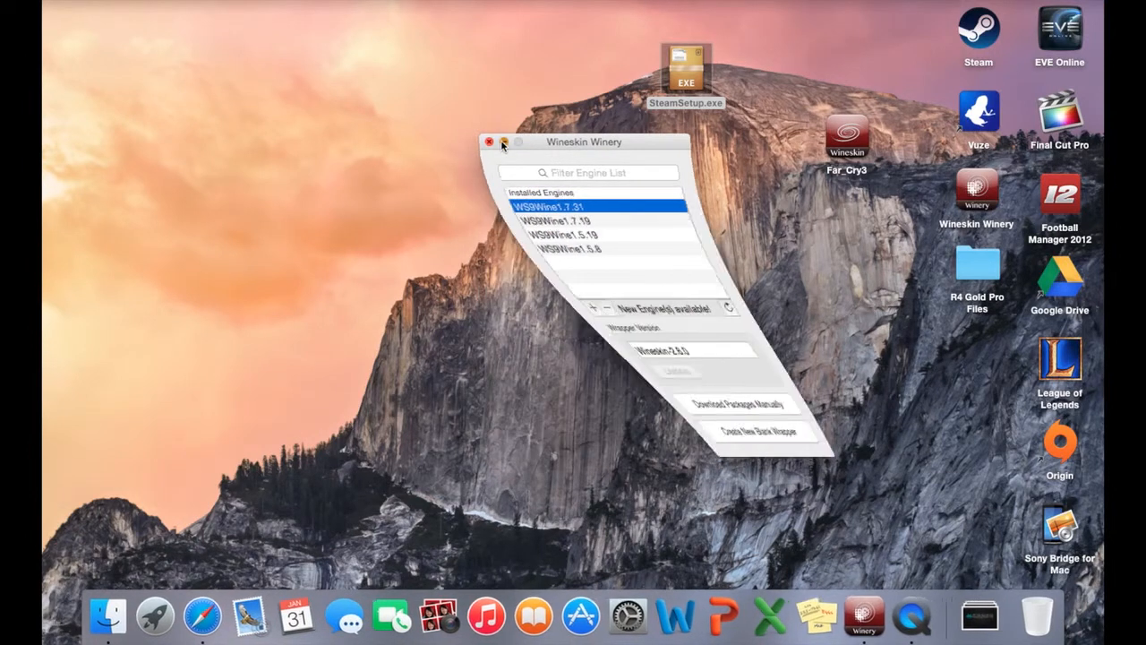
{"action": "left_click", "coordinate": [197, 617]}
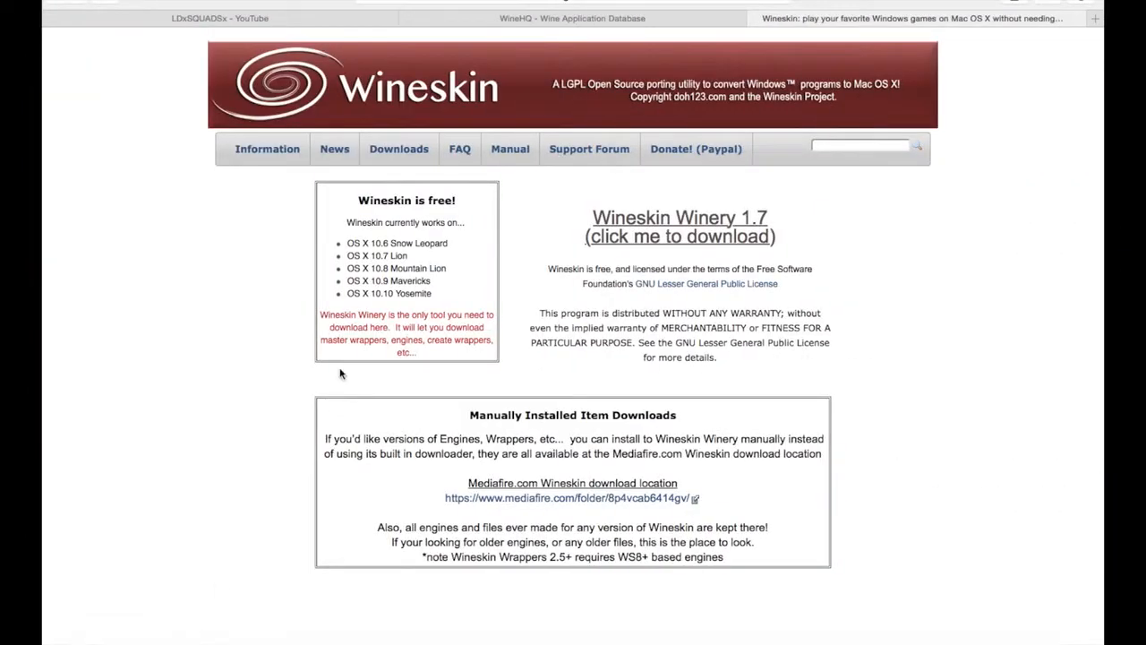
Browse the apps in the WineHQ Application Database and filter them by the name "farcry".
{"action": "left_click", "coordinate": [535, 20]}
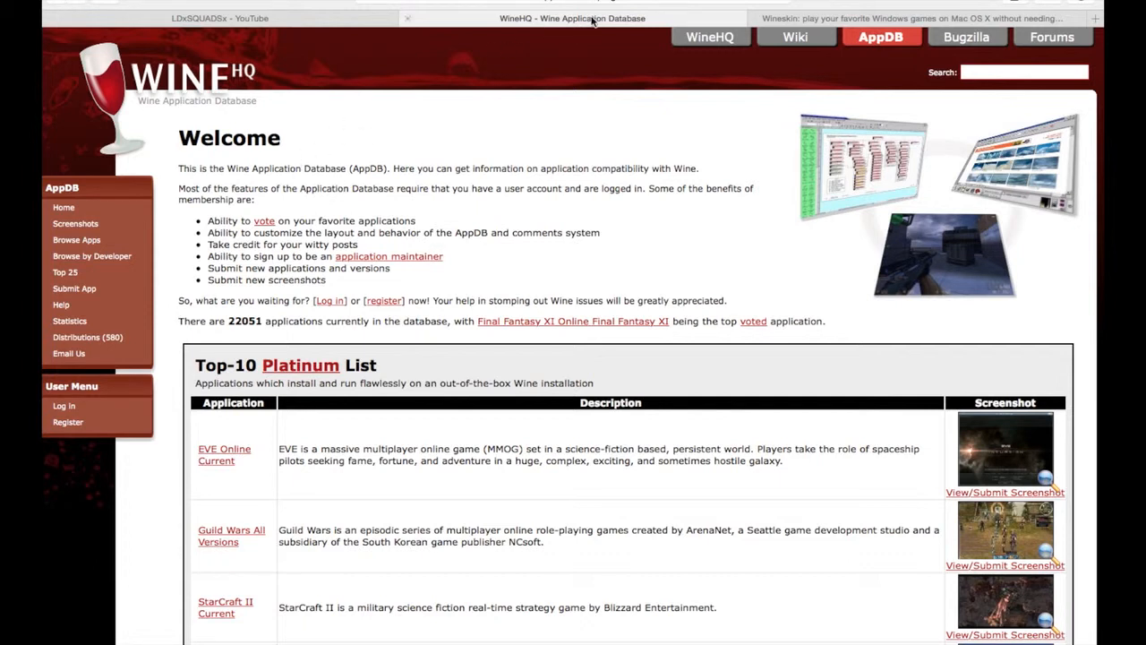
{"action": "left_click", "coordinate": [66, 244]}
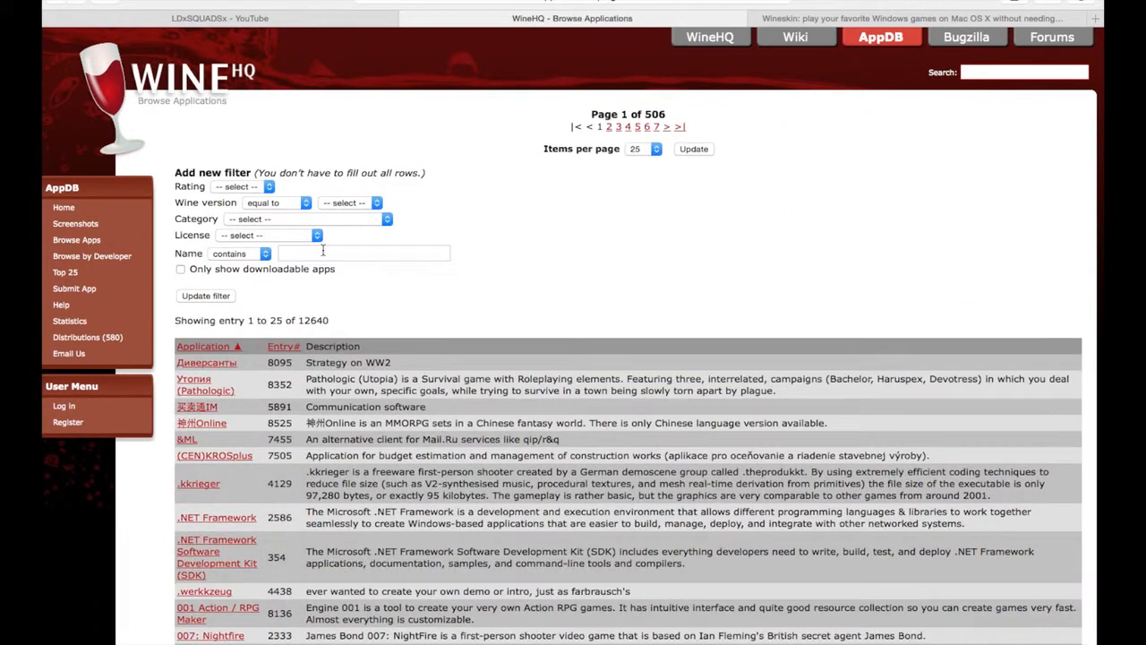
{"action": "left_click", "coordinate": [323, 251]}
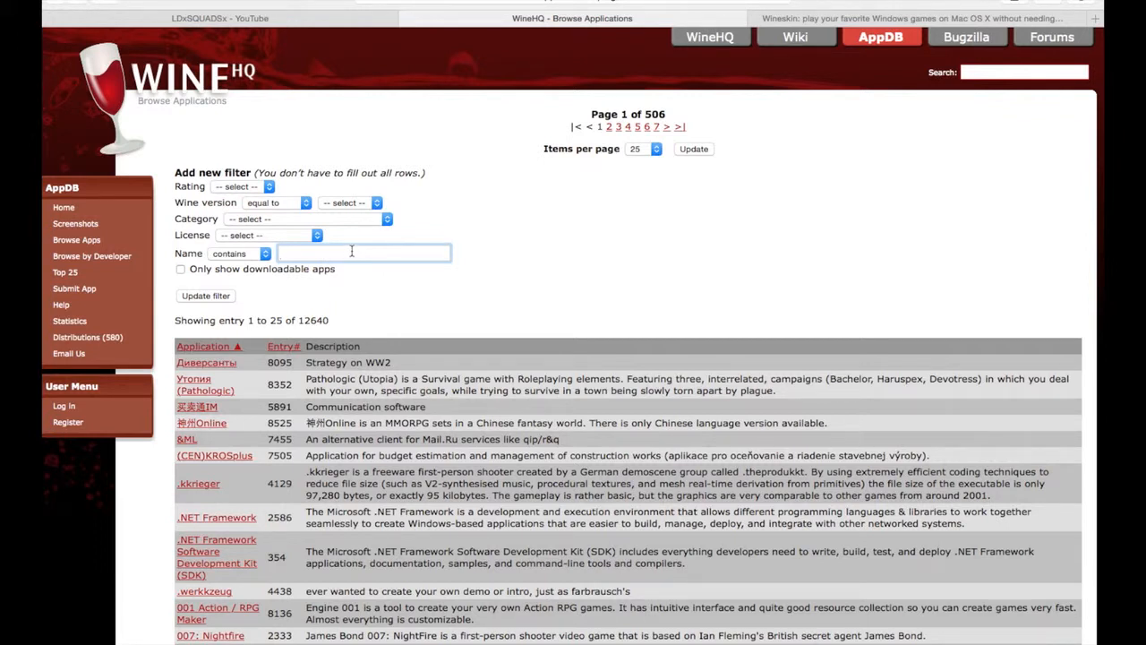
{"action": "type", "text": "farcry"}
{"action": "key", "text": "Return"}
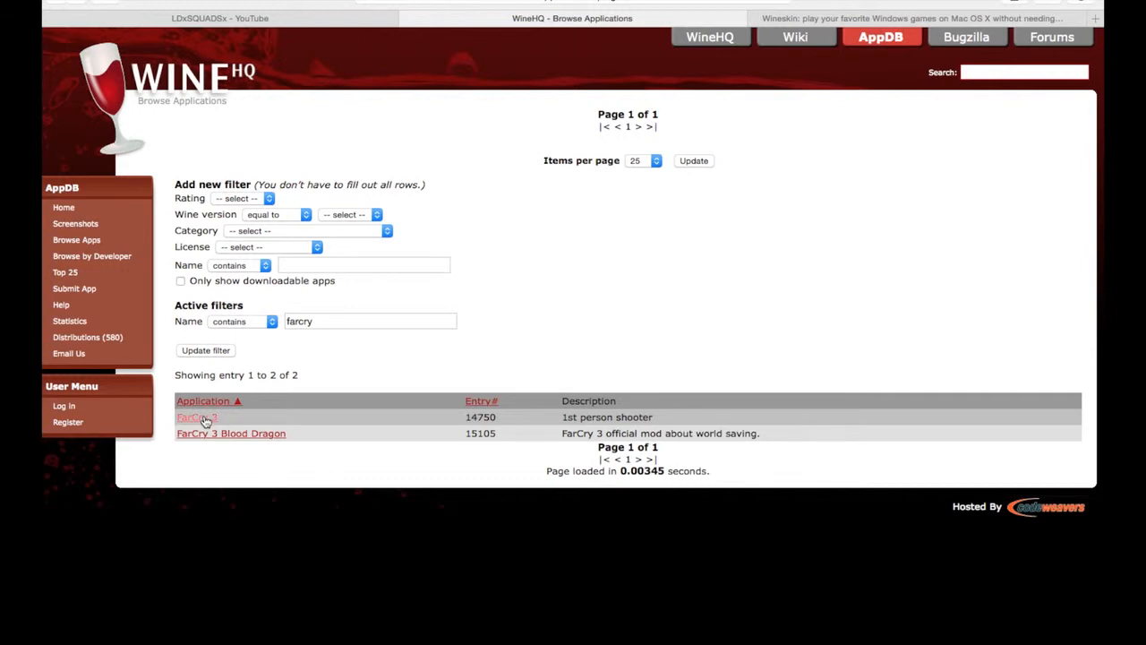
Open the FarCry 3 entry, review its Steam version's rating, Wine version and test results, and return to the entry.
{"action": "left_click", "coordinate": [196, 417]}
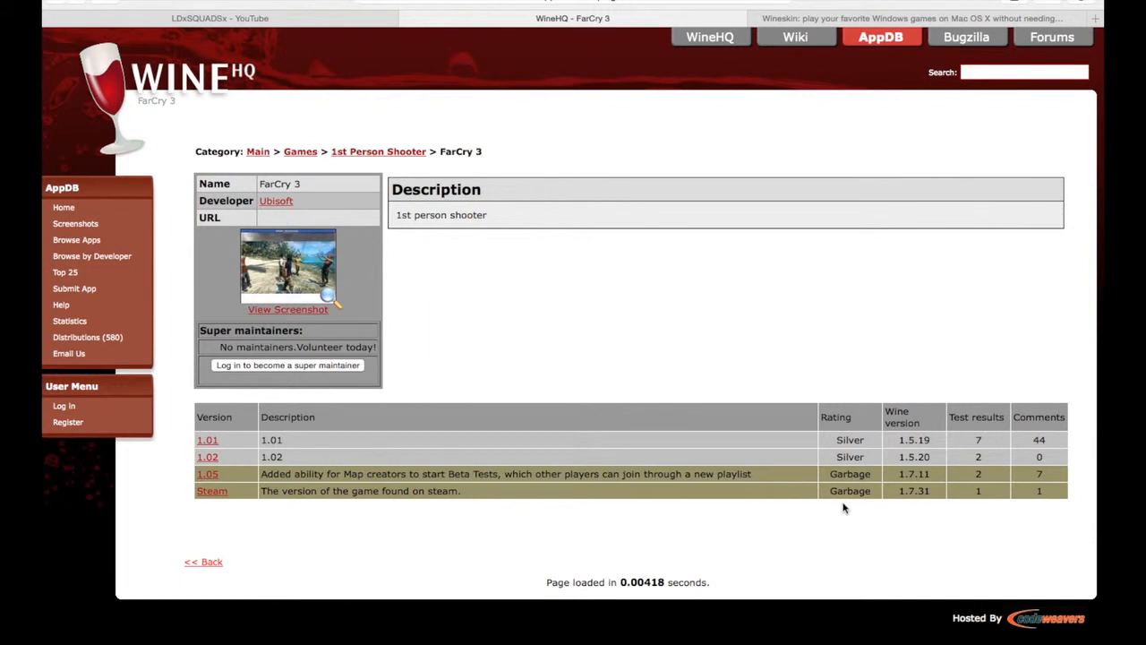
{"action": "left_click", "coordinate": [428, 491]}
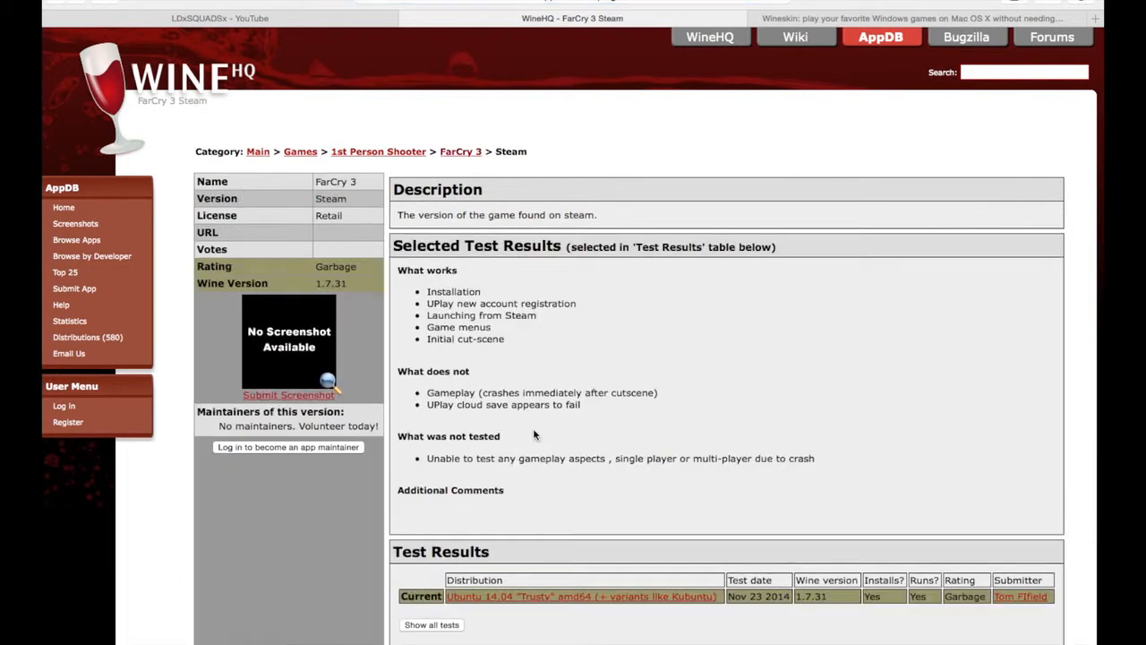
{"action": "scroll", "coordinate": [584, 429], "scroll_direction": "down", "scroll_amount": 1}
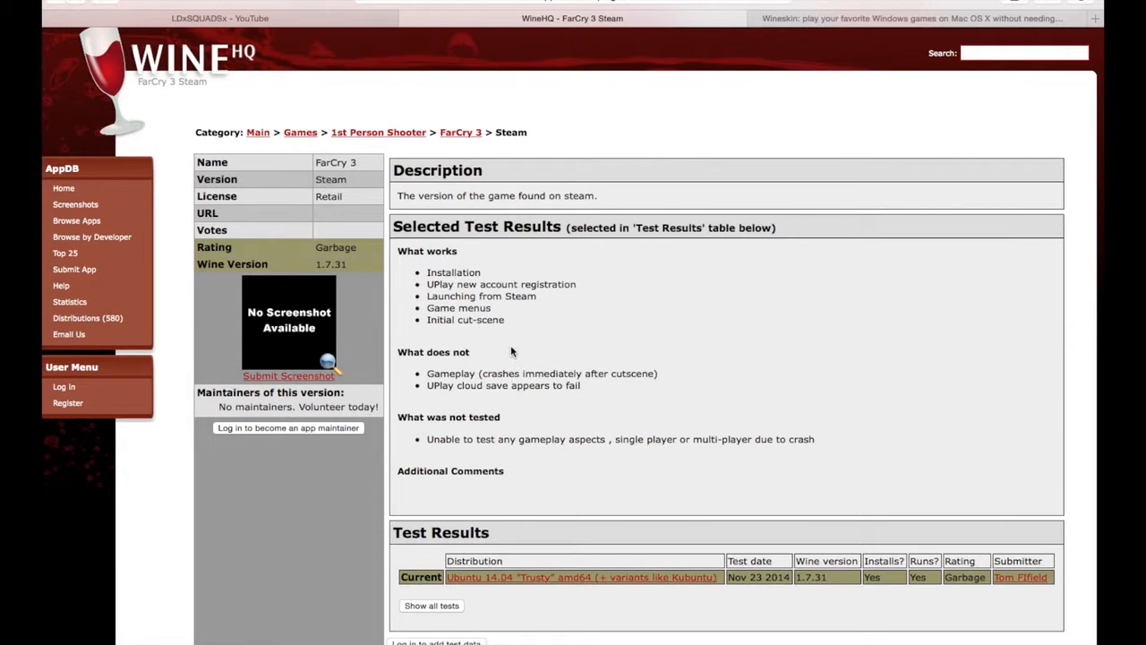
{"action": "scroll", "coordinate": [512, 351], "scroll_direction": "left", "scroll_amount": 5}
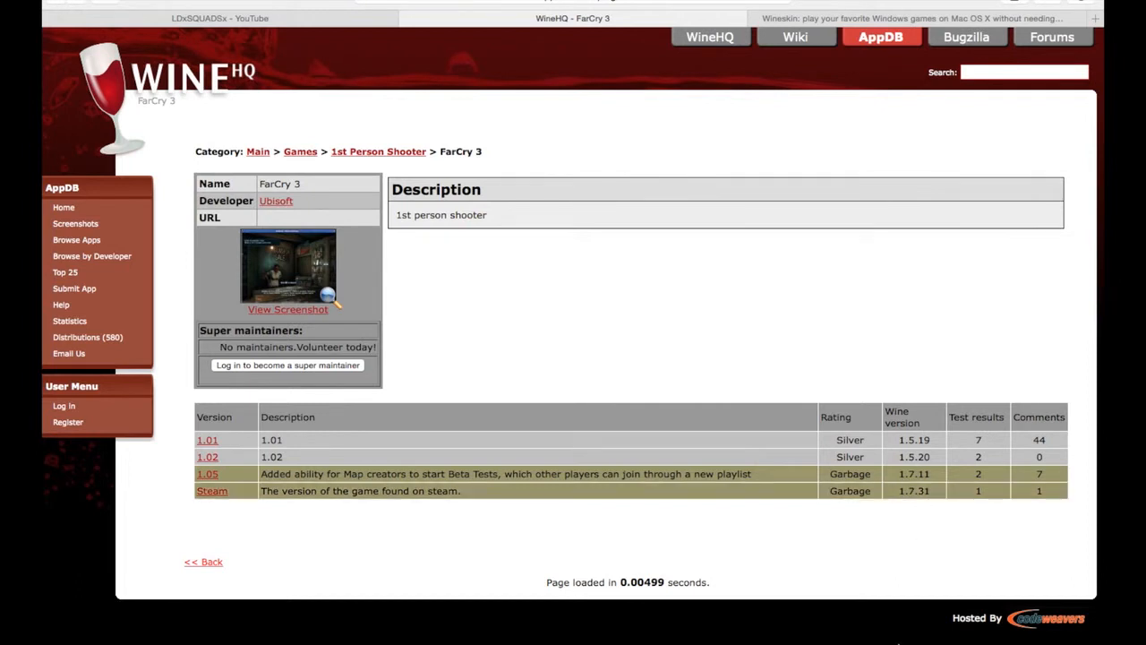
Switch to Wineskin Winery and delete the installed engine WS9Wine1.7.31.
{"action": "mouse_move", "coordinate": [889, 638]}
{"action": "left_click", "coordinate": [837, 618]}
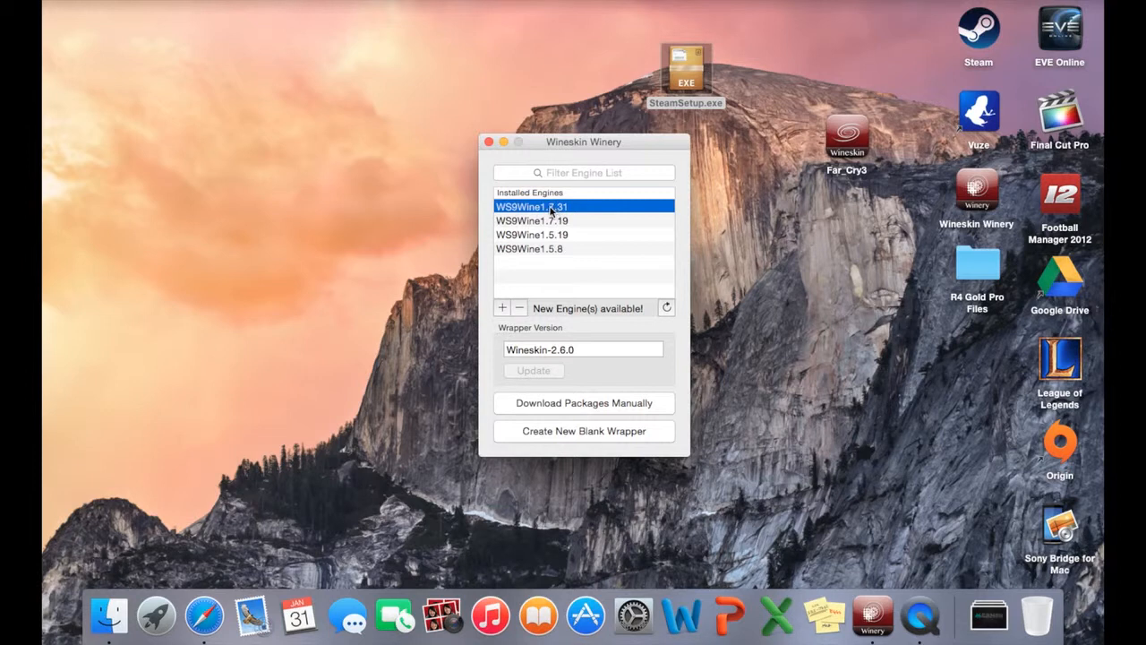
{"action": "left_click", "coordinate": [519, 309]}
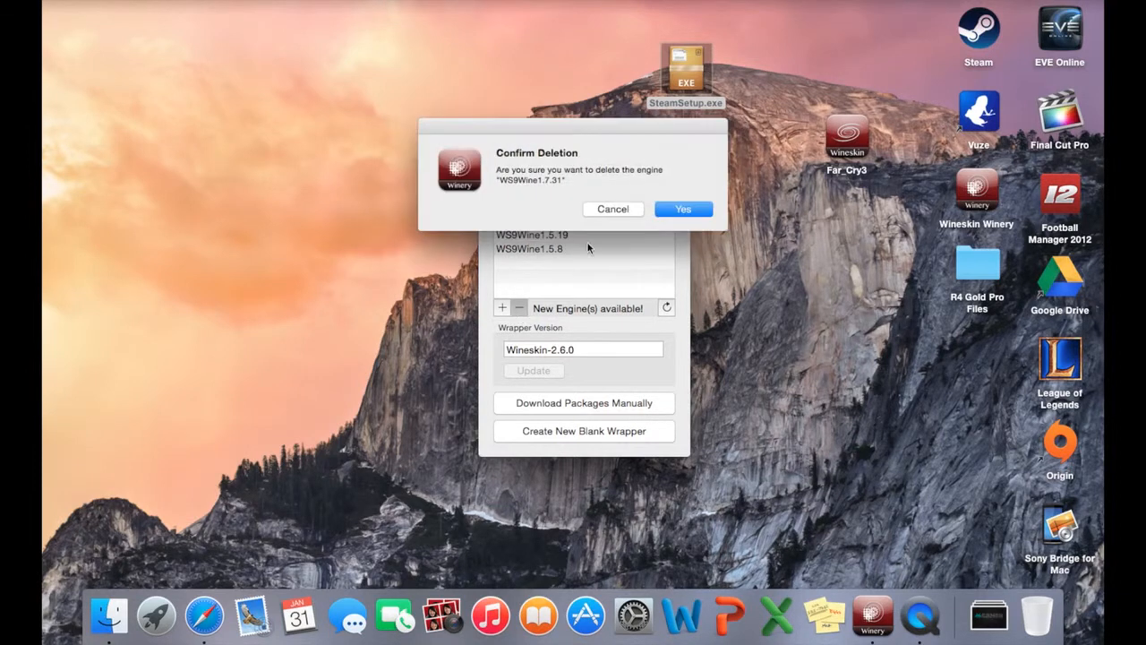
{"action": "left_click", "coordinate": [666, 213]}
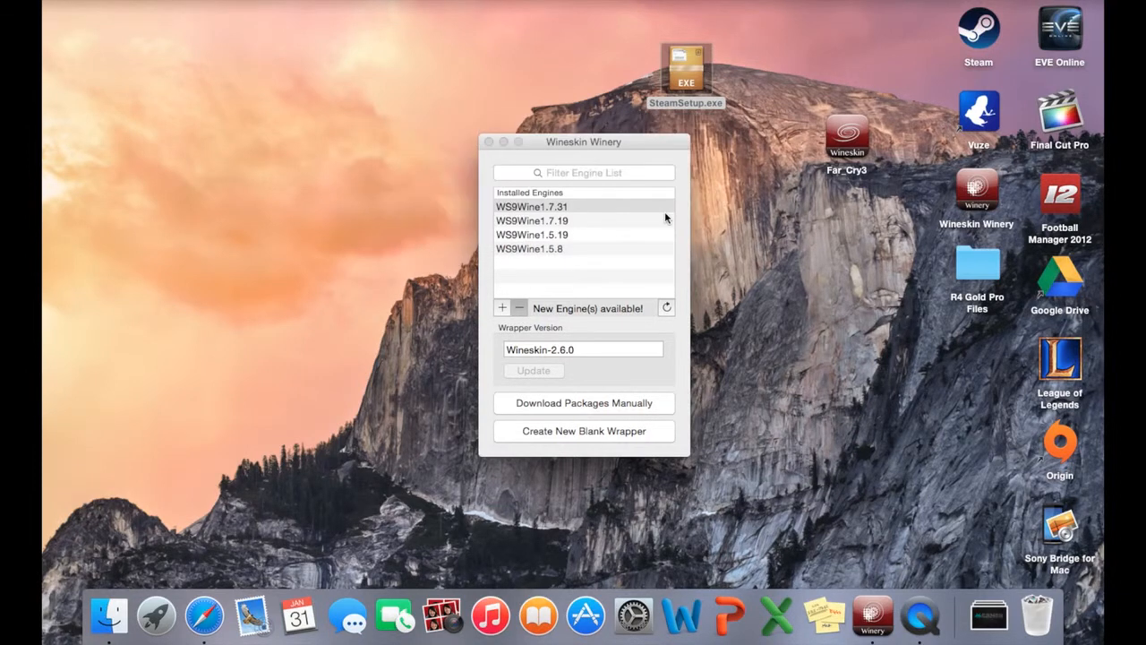
Add the engine WS9Wine1.7.31 by downloading and installing it from the available engines.
{"action": "left_click", "coordinate": [503, 309]}
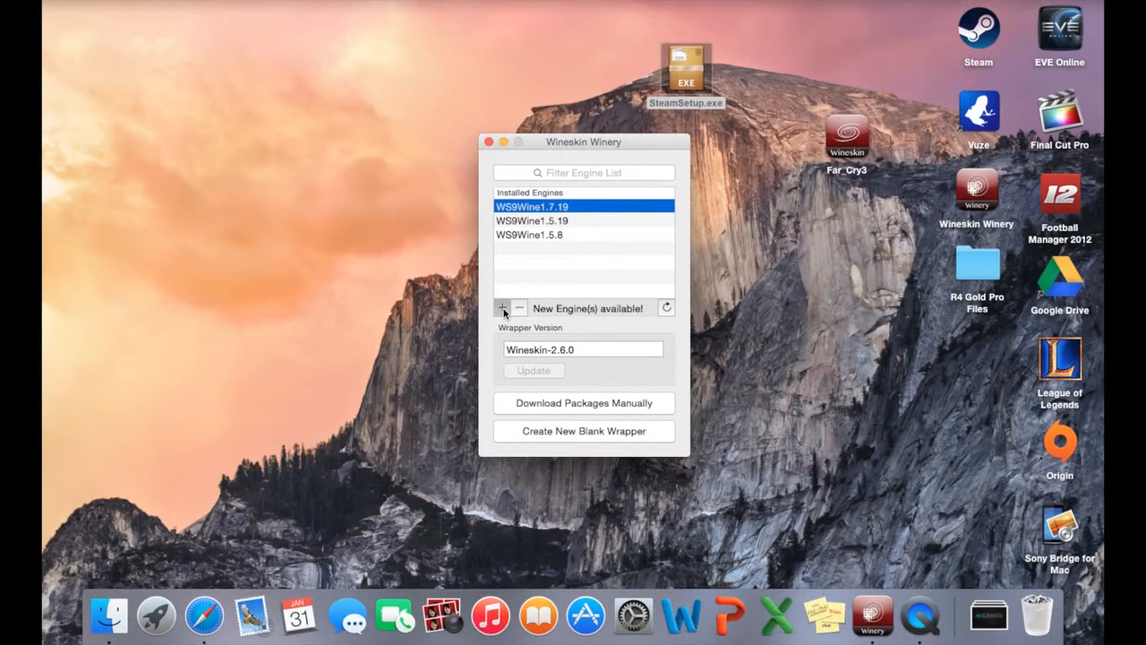
{"action": "left_click", "coordinate": [561, 255]}
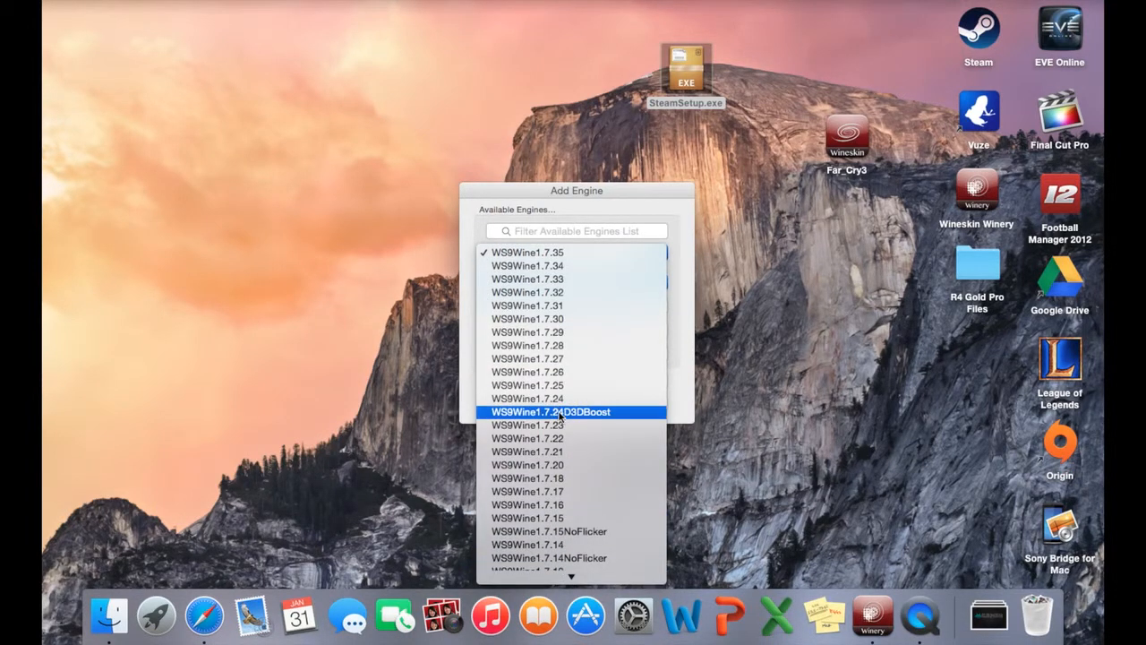
{"action": "left_click", "coordinate": [574, 307]}
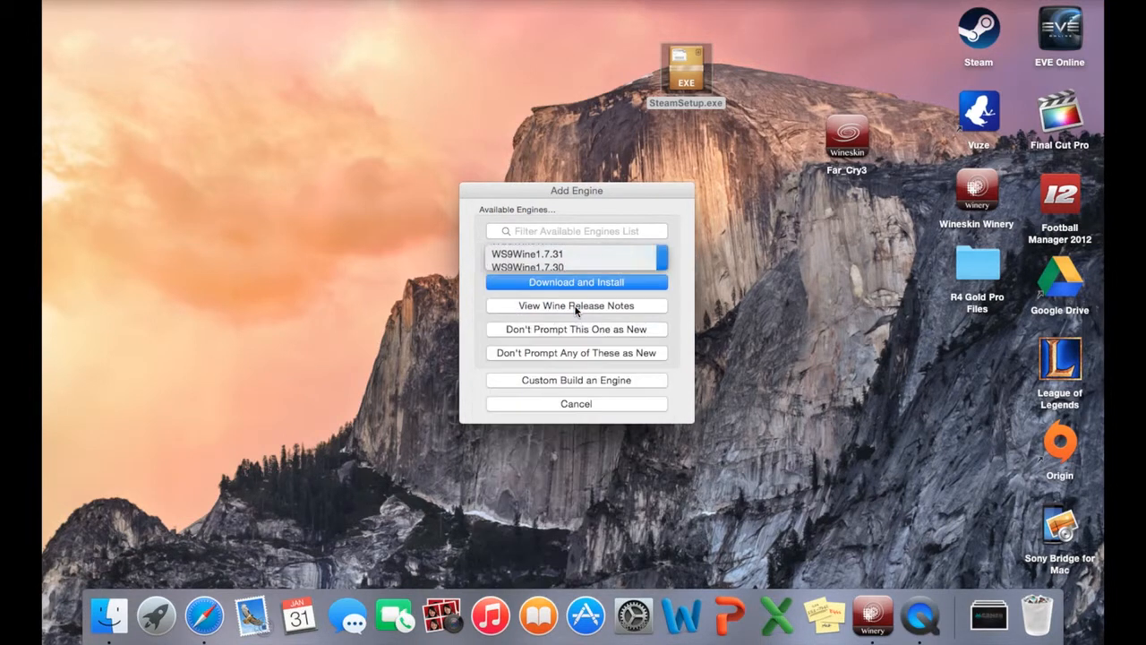
{"action": "left_click", "coordinate": [568, 283]}
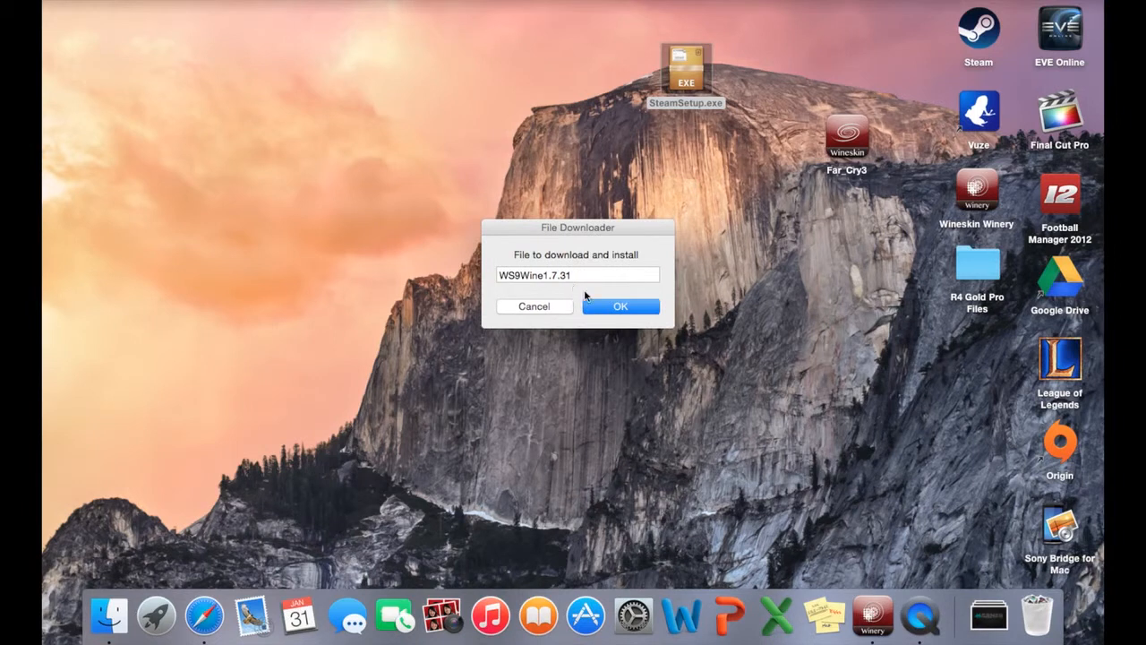
{"action": "left_click", "coordinate": [614, 307]}
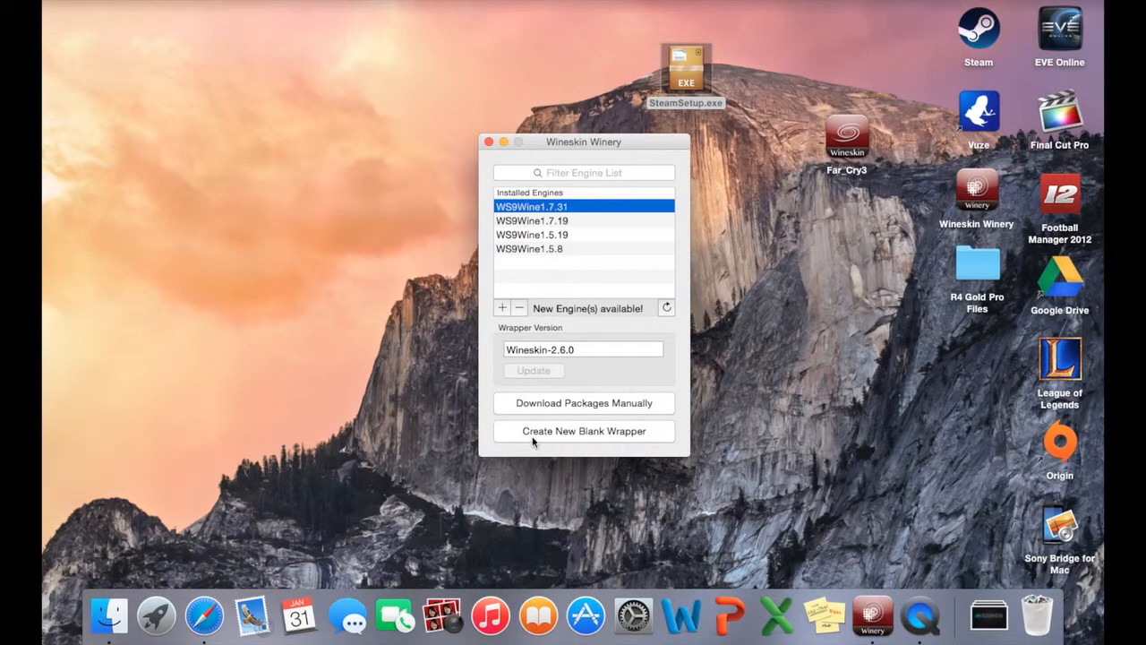
Create a new blank wrapper named Far_Cry_3 with the WS9Wine1.7.31 engine.
{"action": "left_click", "coordinate": [580, 432]}
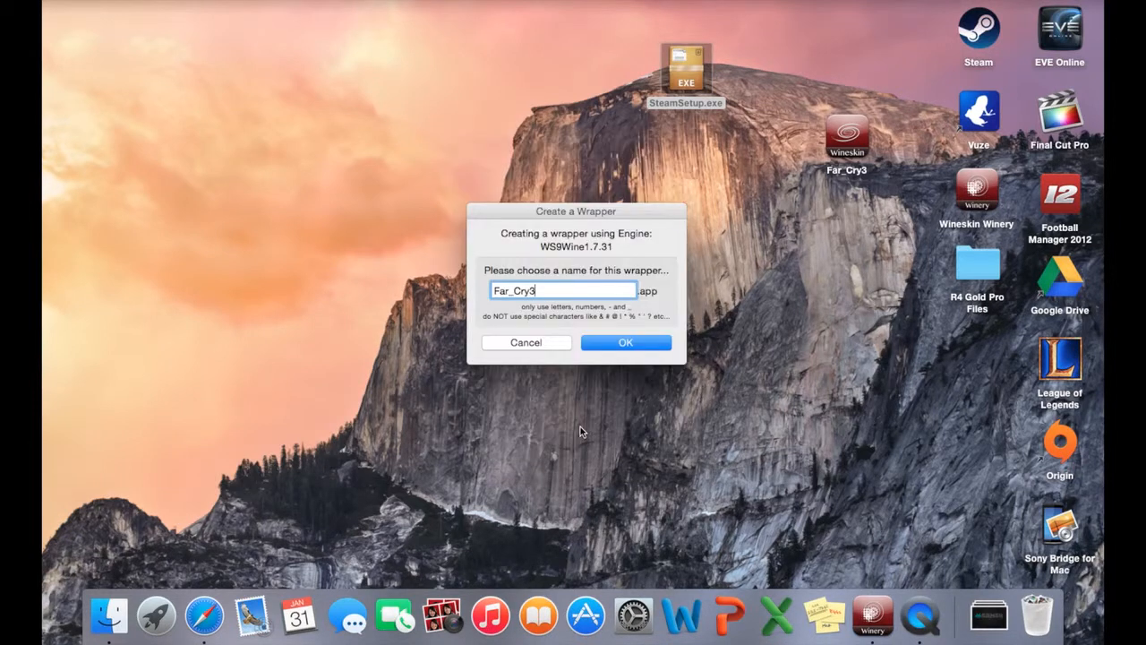
{"action": "key", "text": "BackSpace"}
{"action": "left_click", "coordinate": [624, 344]}
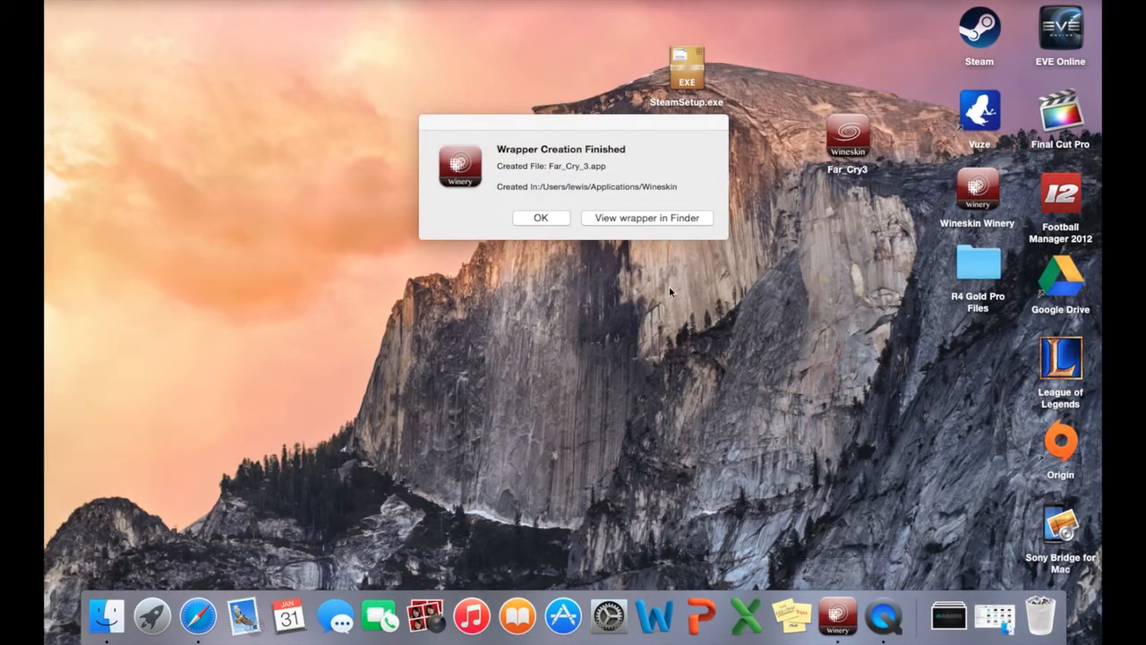
Reveal the Far_Cry_3 wrapper in Finder, move it to the desktop, and clear the Finder and Wineskin Winery windows away.
{"action": "left_click_drag", "start_coordinate": [591, 128], "coordinate": [476, 92]}
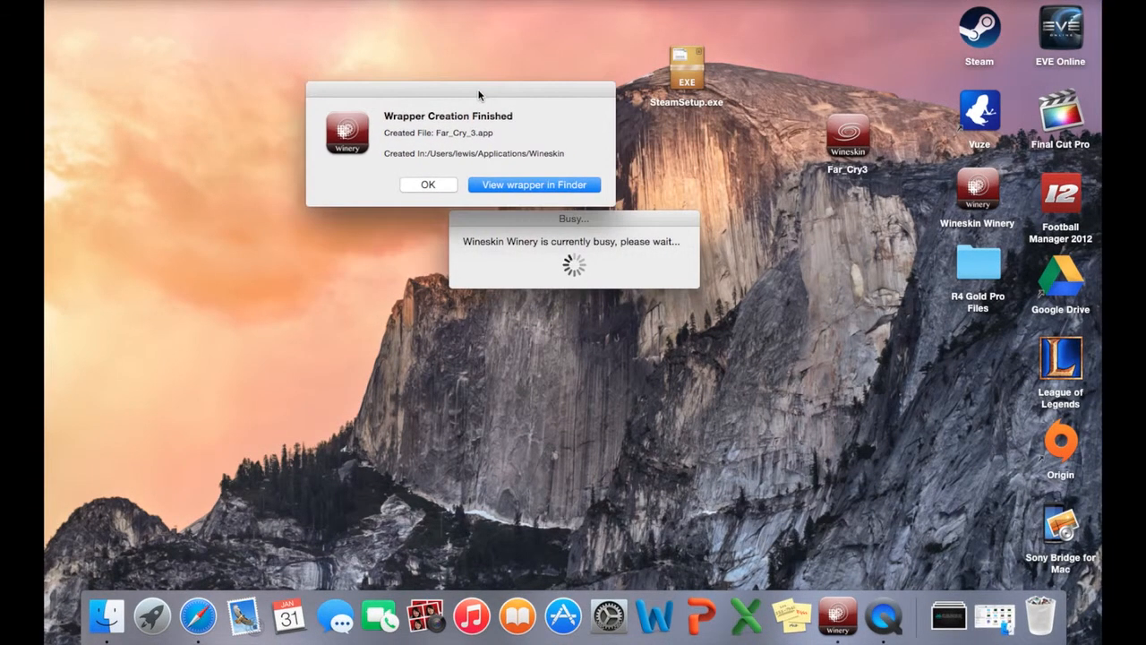
{"action": "left_click", "coordinate": [522, 185]}
{"action": "left_click_drag", "start_coordinate": [522, 146], "coordinate": [814, 437]}
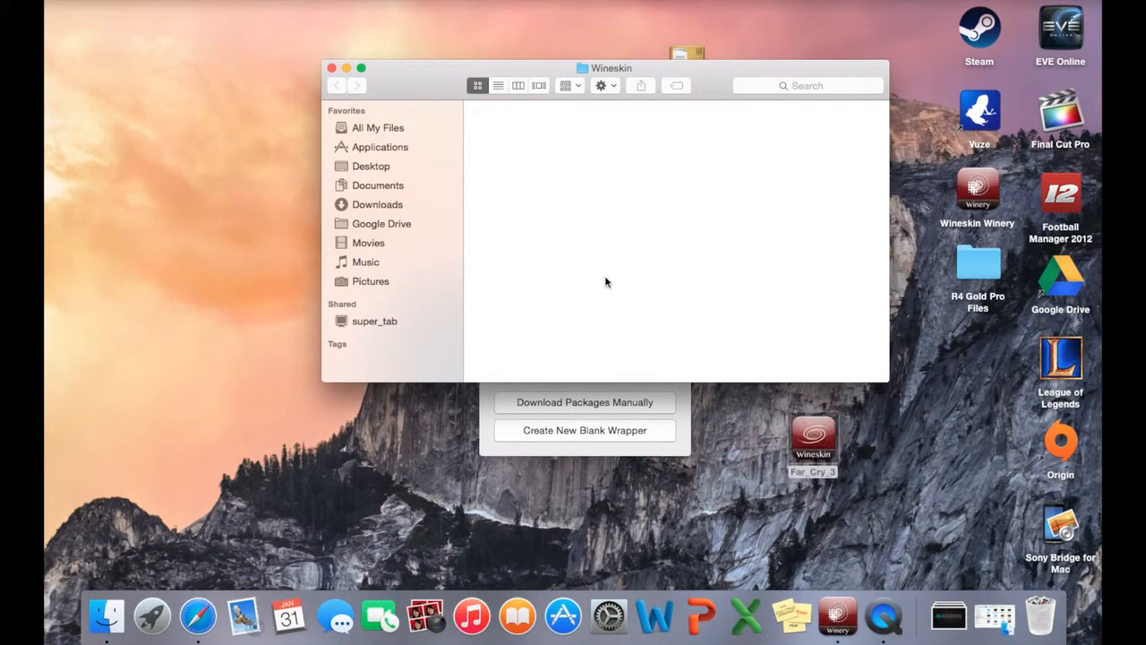
{"action": "left_click", "coordinate": [332, 69]}
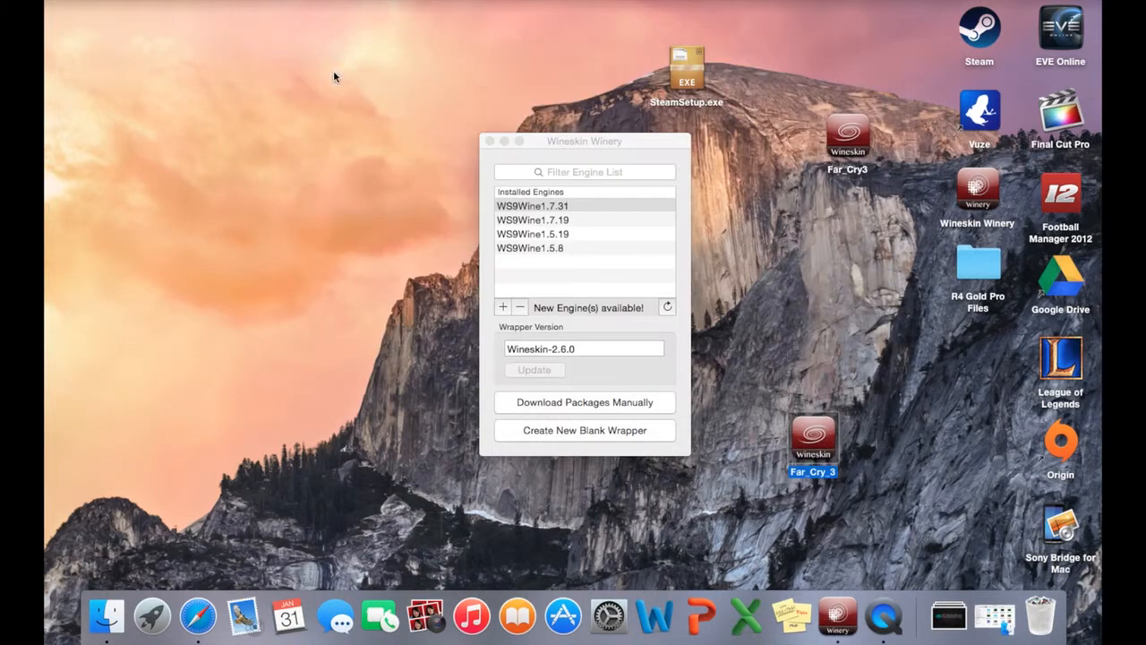
{"action": "left_click", "coordinate": [507, 145]}
Launch the Far_Cry_3 wrapper and choose SteamSetup.exe from the Desktop as the setup executable for installing software.
{"action": "left_click_drag", "start_coordinate": [814, 453], "coordinate": [480, 224]}
{"action": "double_click", "coordinate": [481, 223]}
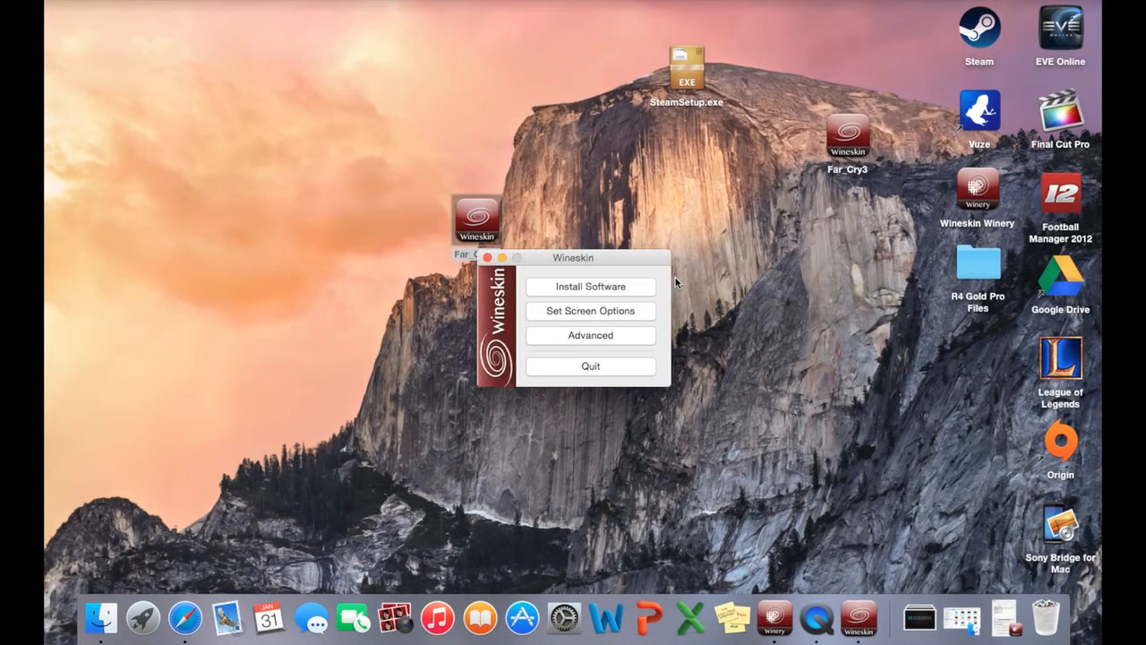
{"action": "left_click", "coordinate": [618, 289]}
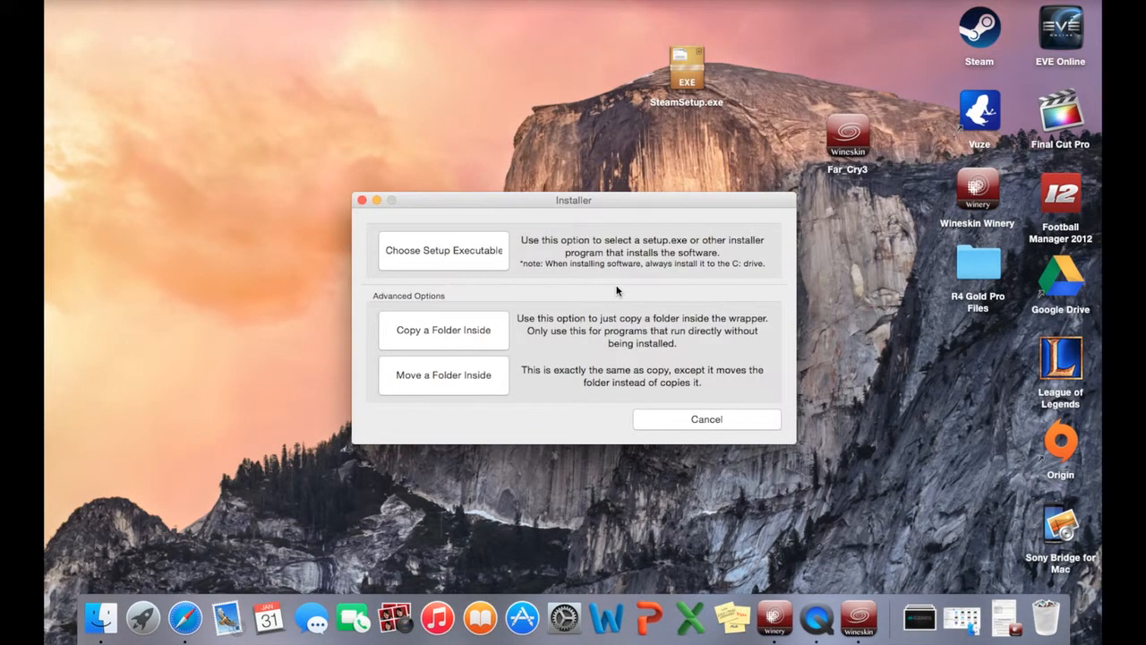
{"action": "left_click", "coordinate": [467, 254]}
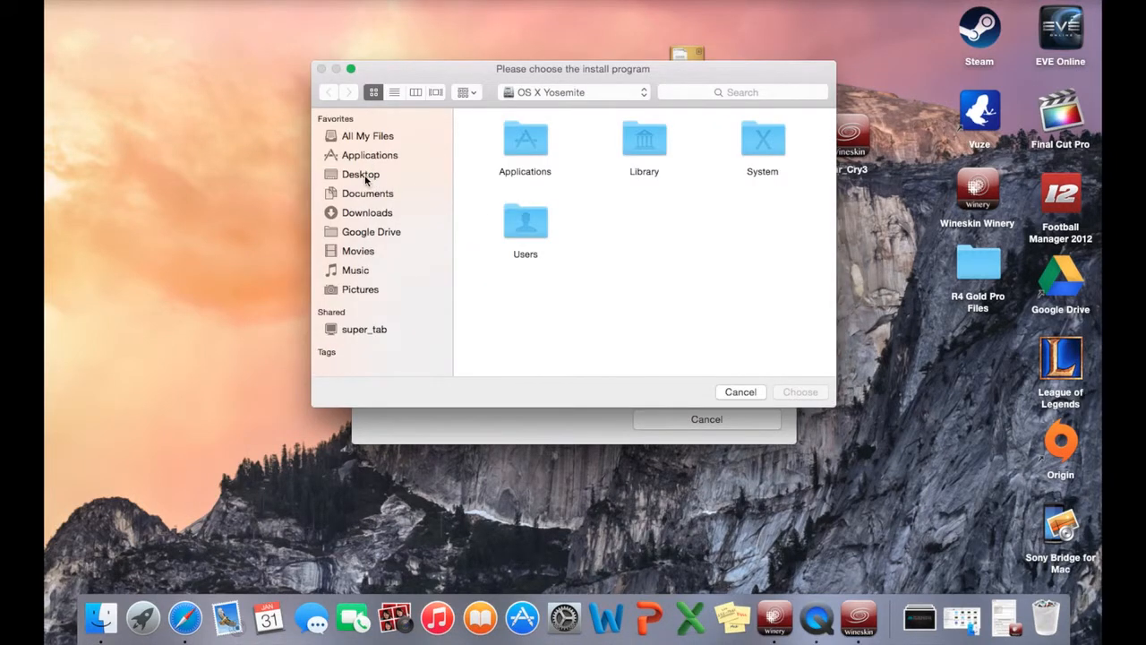
{"action": "left_click", "coordinate": [365, 180]}
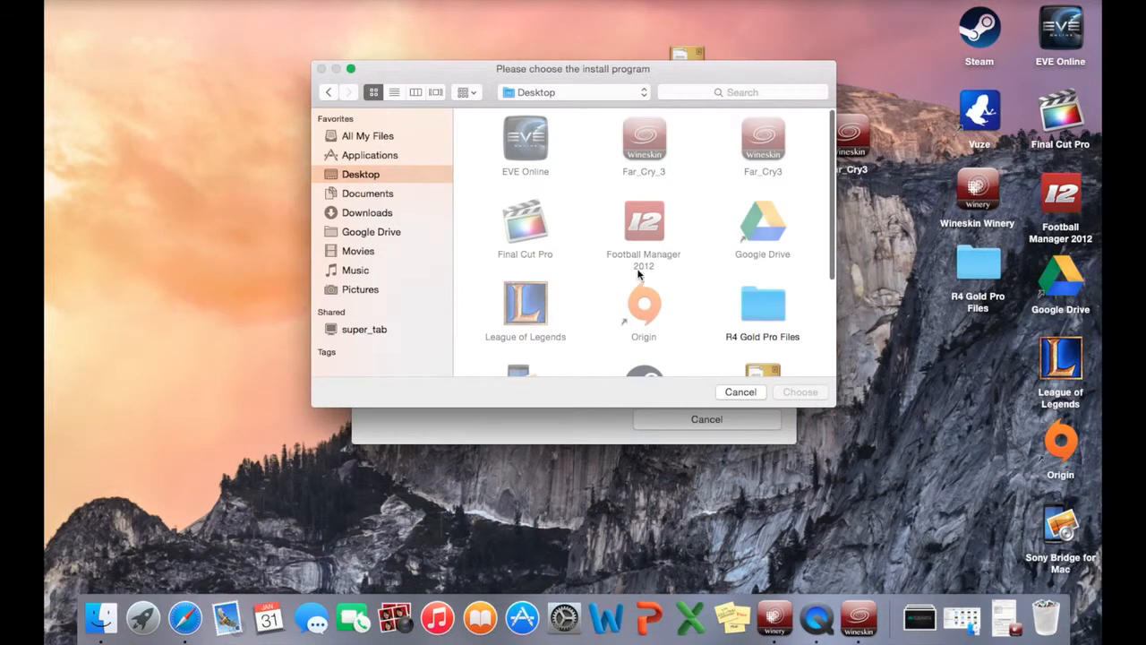
{"action": "scroll", "coordinate": [639, 286], "scroll_direction": "down", "scroll_amount": 4}
{"action": "left_click", "coordinate": [765, 237]}
{"action": "key", "text": "Return"}
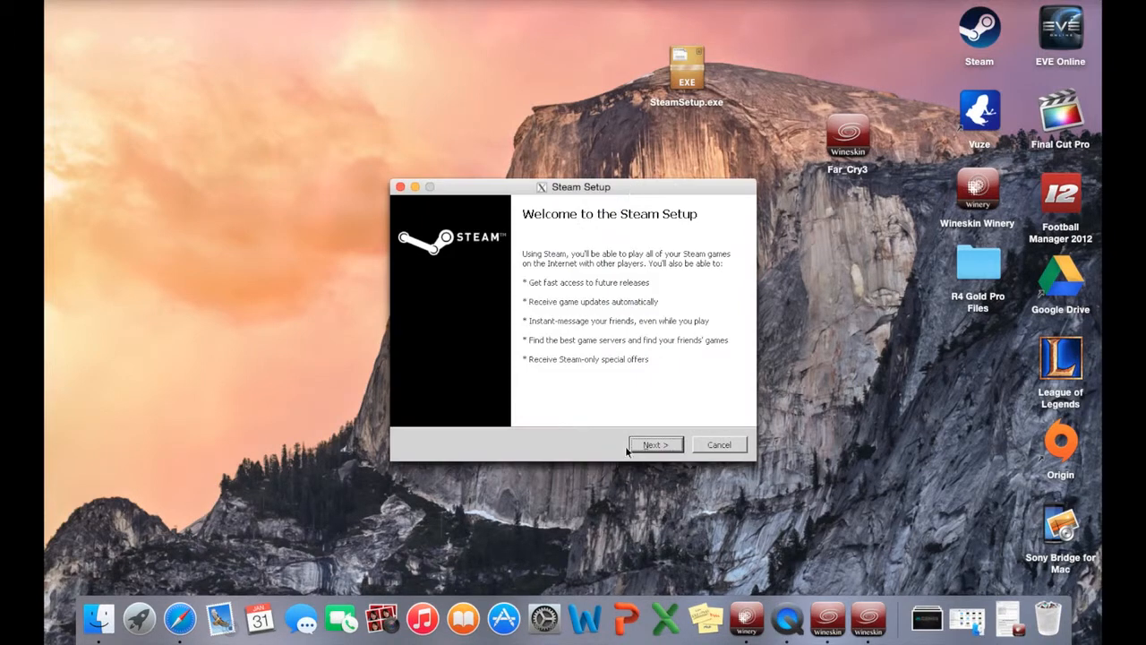
Install Steam to C:\Program Files\Steam with the license agreement accepted and English as the language.
{"action": "left_click", "coordinate": [656, 445]}
{"action": "left_click", "coordinate": [412, 409]}
{"action": "left_click", "coordinate": [655, 445]}
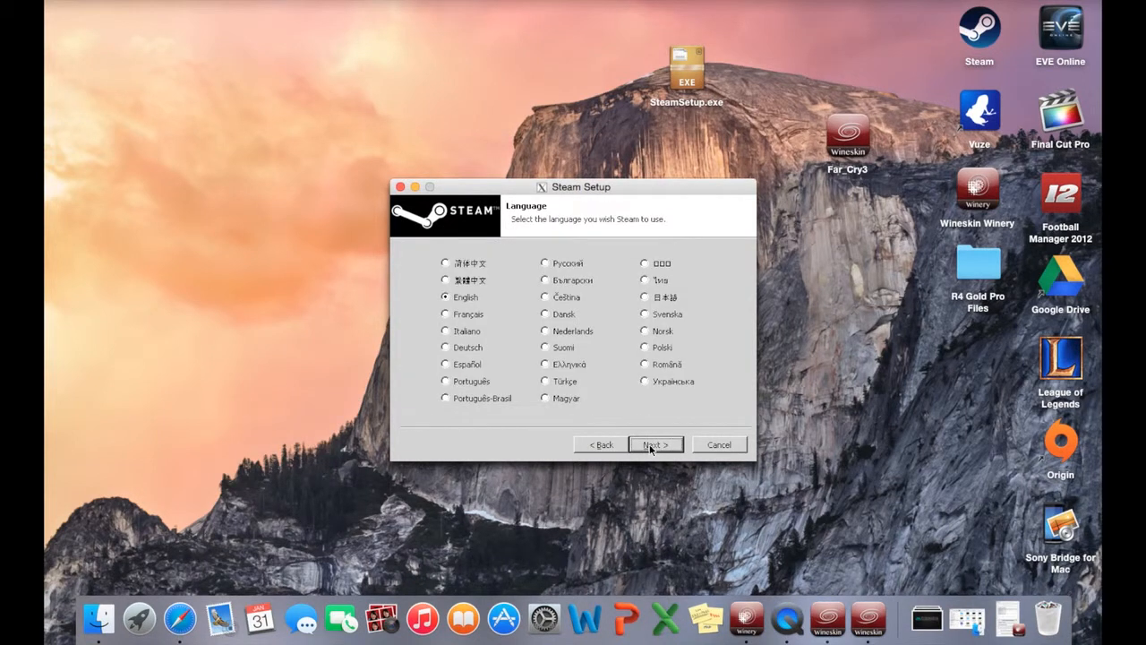
{"action": "left_click", "coordinate": [655, 445]}
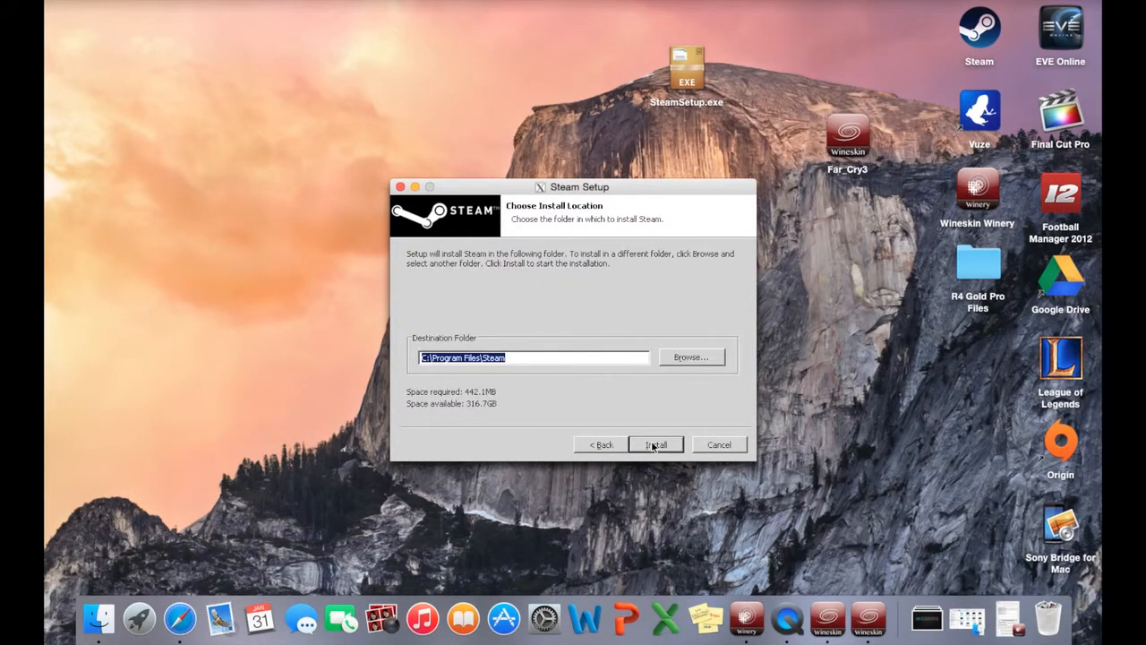
{"action": "left_click", "coordinate": [655, 445]}
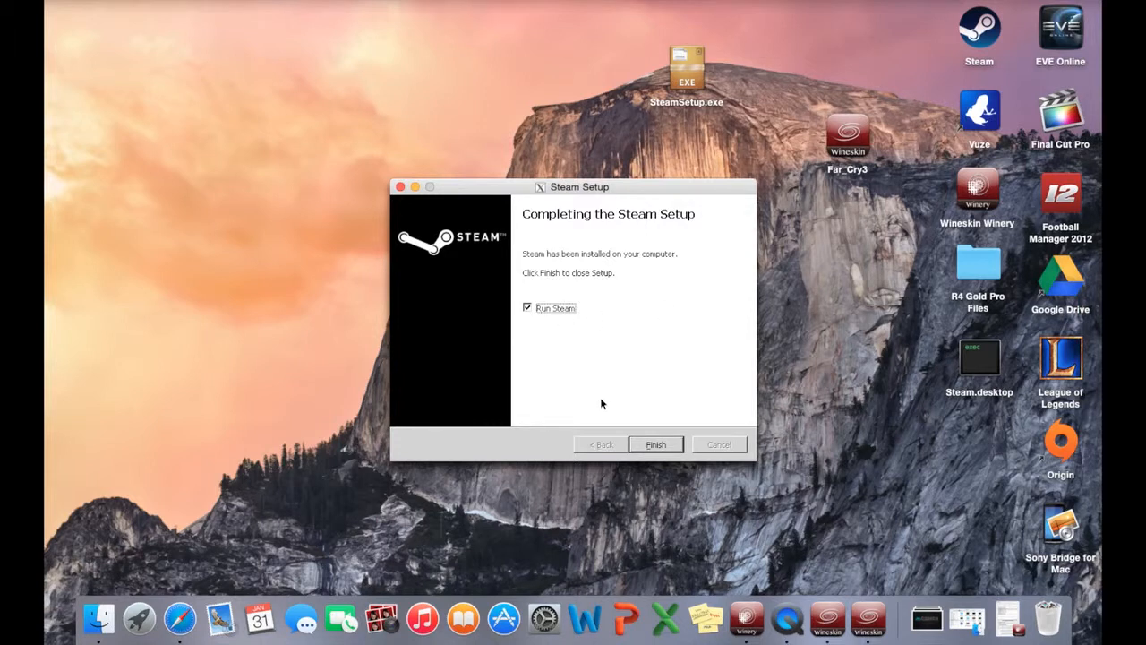
Finish the Steam setup with Run Steam enabled, then close the Steam window and quit the running Far_Cry_3 process.
{"action": "left_click", "coordinate": [656, 445]}
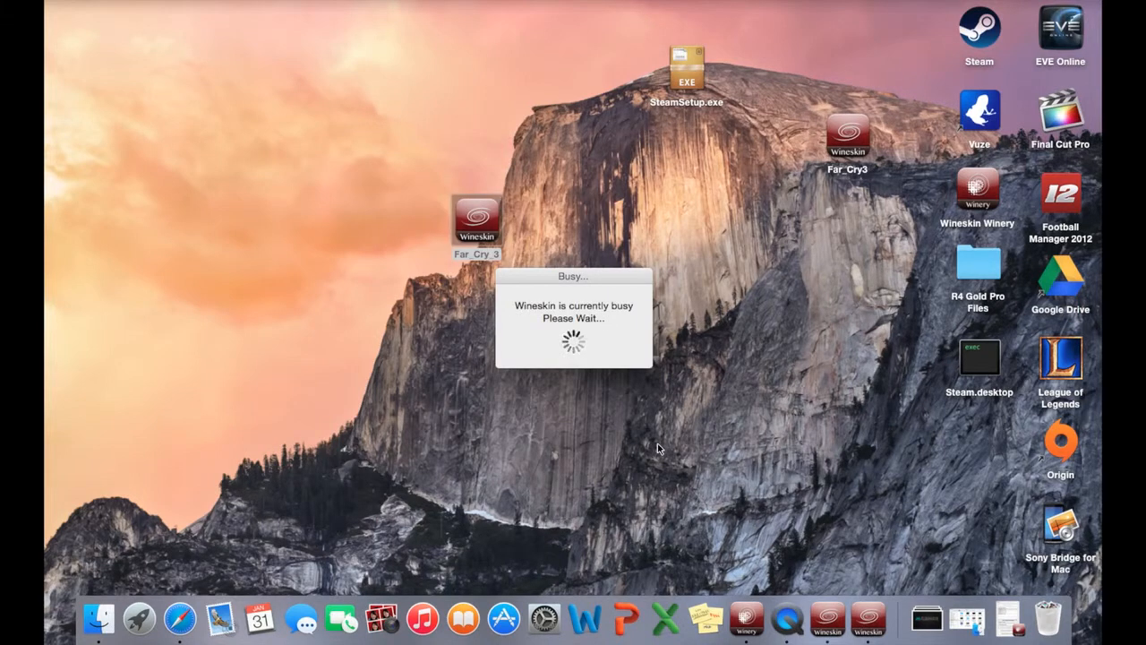
{"action": "left_click_drag", "start_coordinate": [600, 282], "coordinate": [600, 156]}
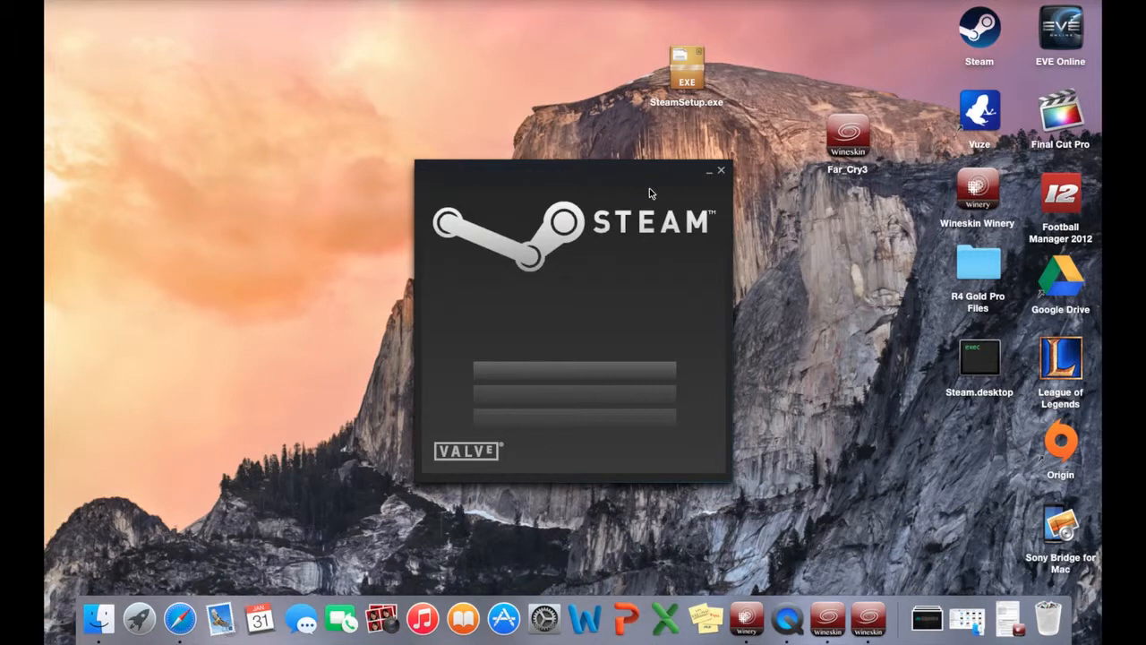
{"action": "left_click", "coordinate": [721, 172]}
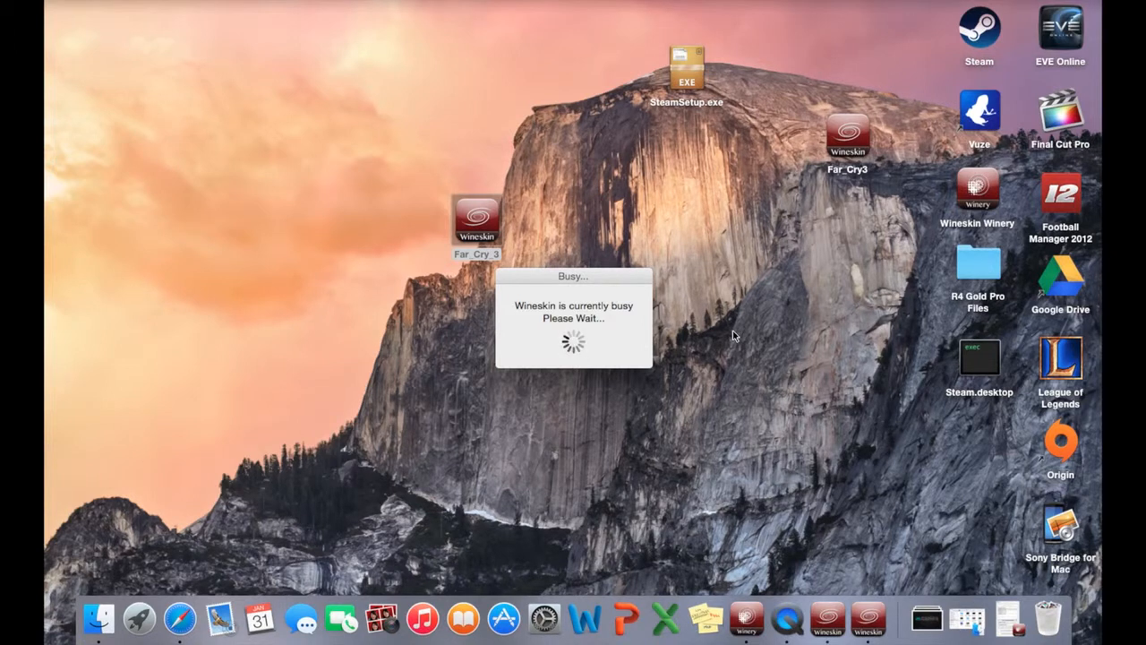
{"action": "right_click", "coordinate": [865, 617]}
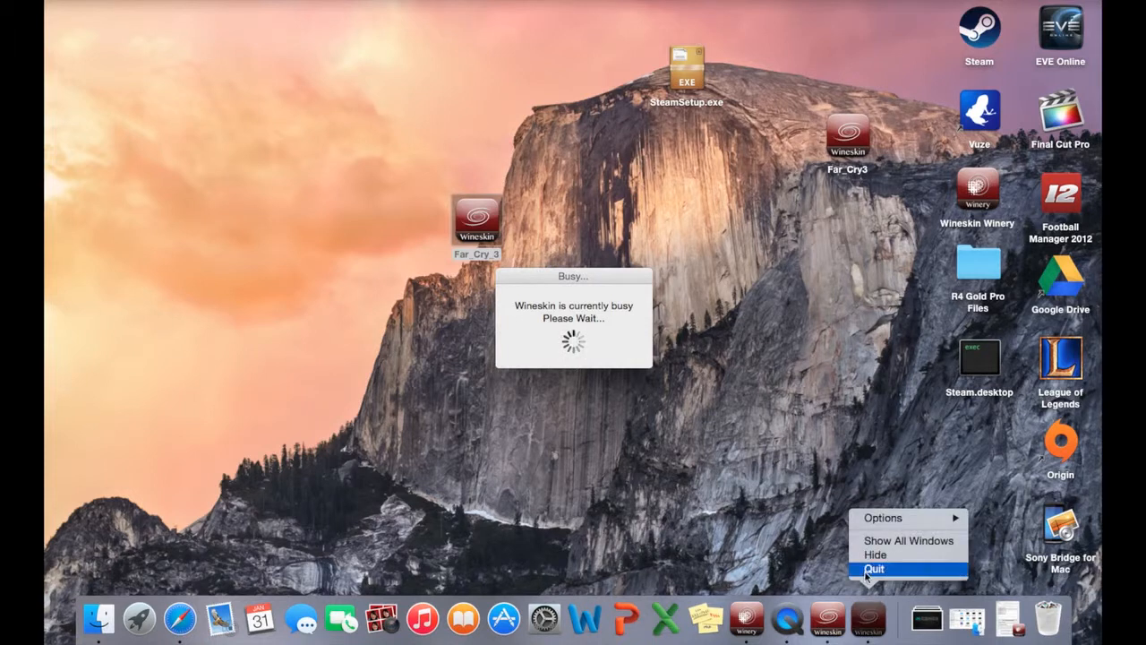
{"action": "left_click", "coordinate": [872, 570]}
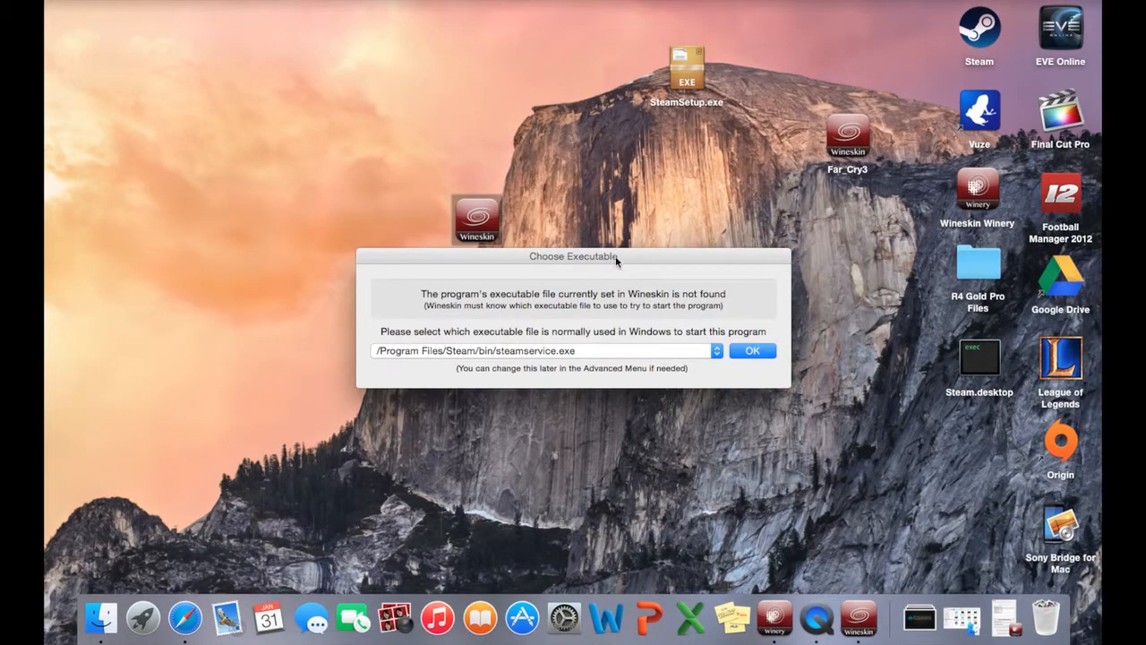
Set the wrapper's executable to /Program Files/Steam/Steam.exe and quit Wineskin.
{"action": "mouse_move", "coordinate": [583, 258]}
{"action": "left_mouse_down"}
{"action": "mouse_move", "coordinate": [571, 139]}
{"action": "mouse_move", "coordinate": [585, 245]}
{"action": "left_mouse_up"}
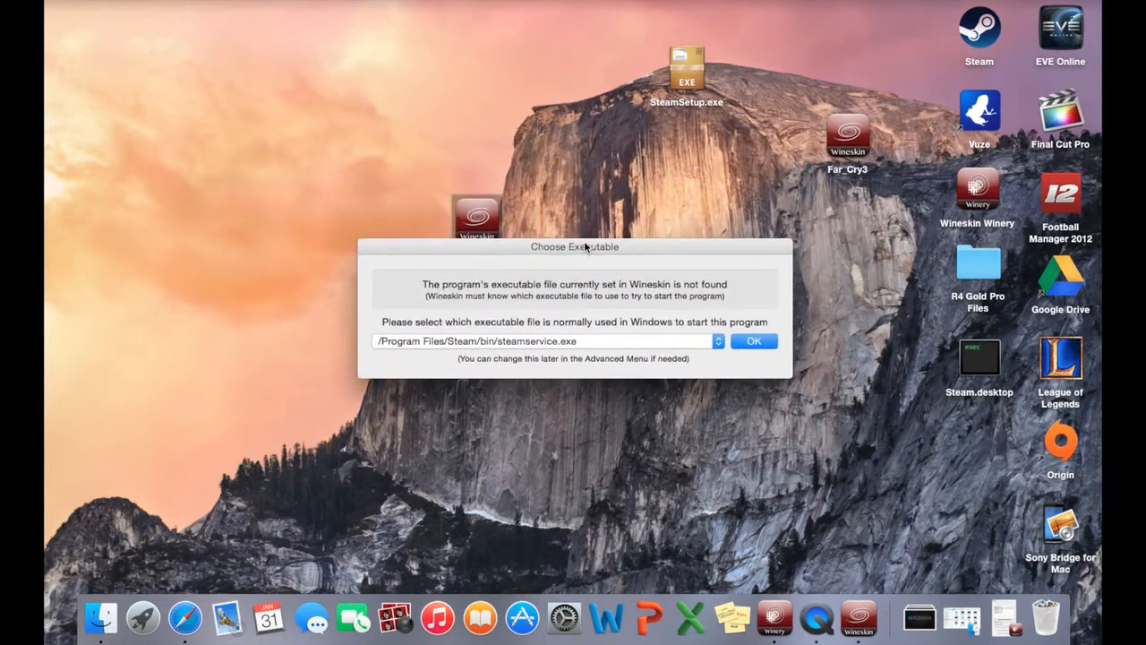
{"action": "left_click", "coordinate": [654, 340]}
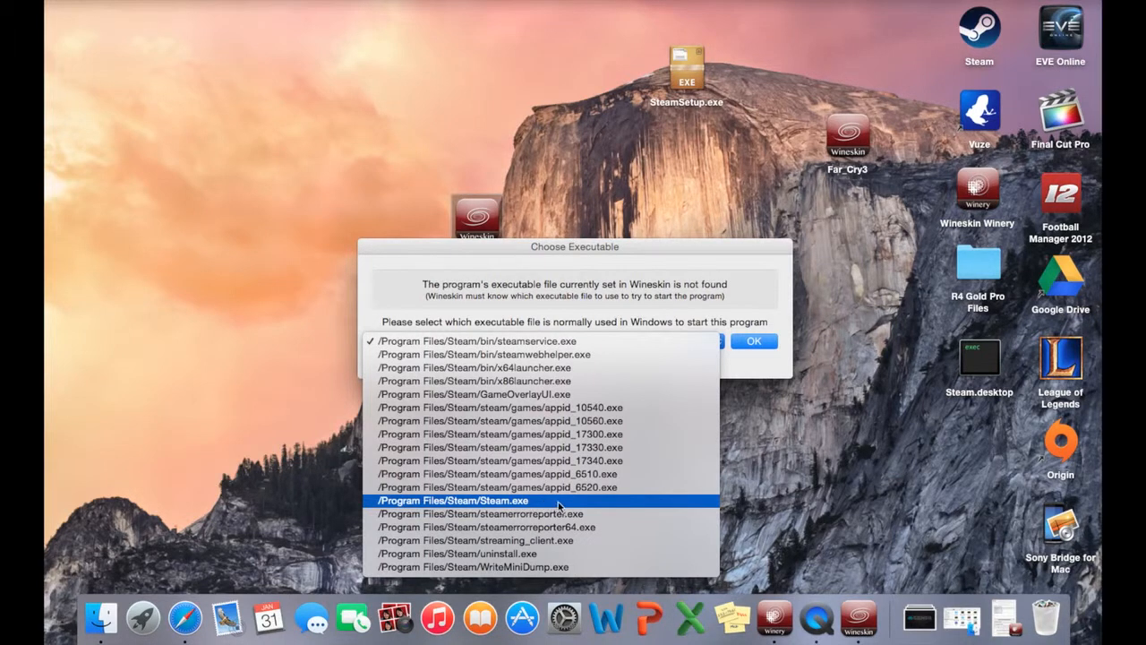
{"action": "left_click", "coordinate": [559, 502]}
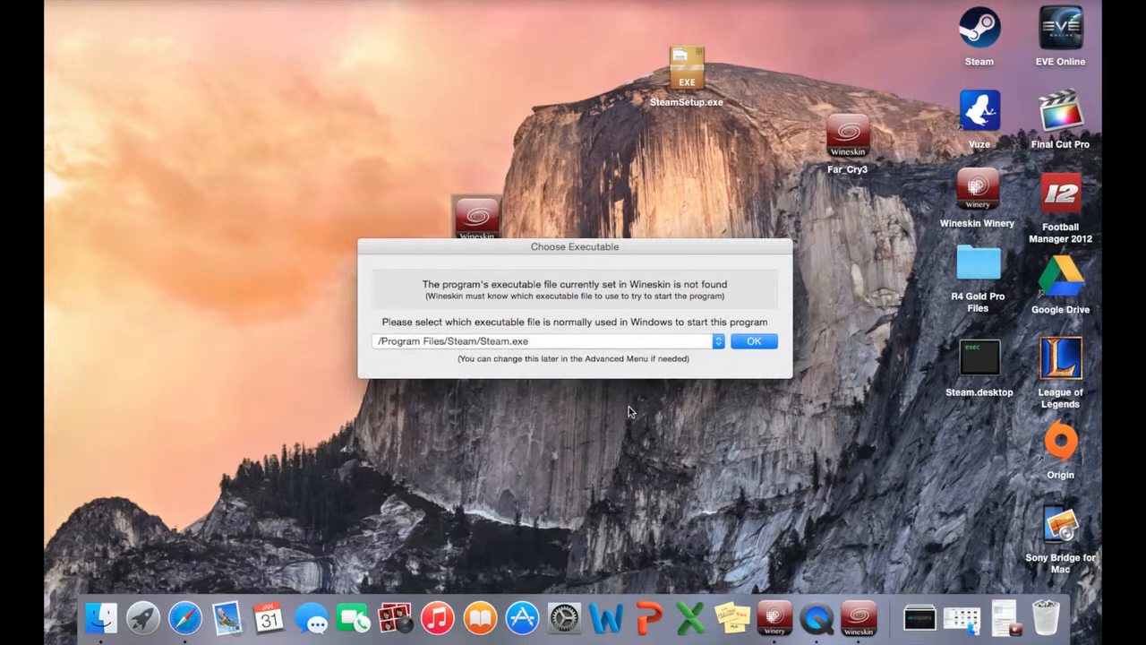
{"action": "left_click", "coordinate": [752, 342]}
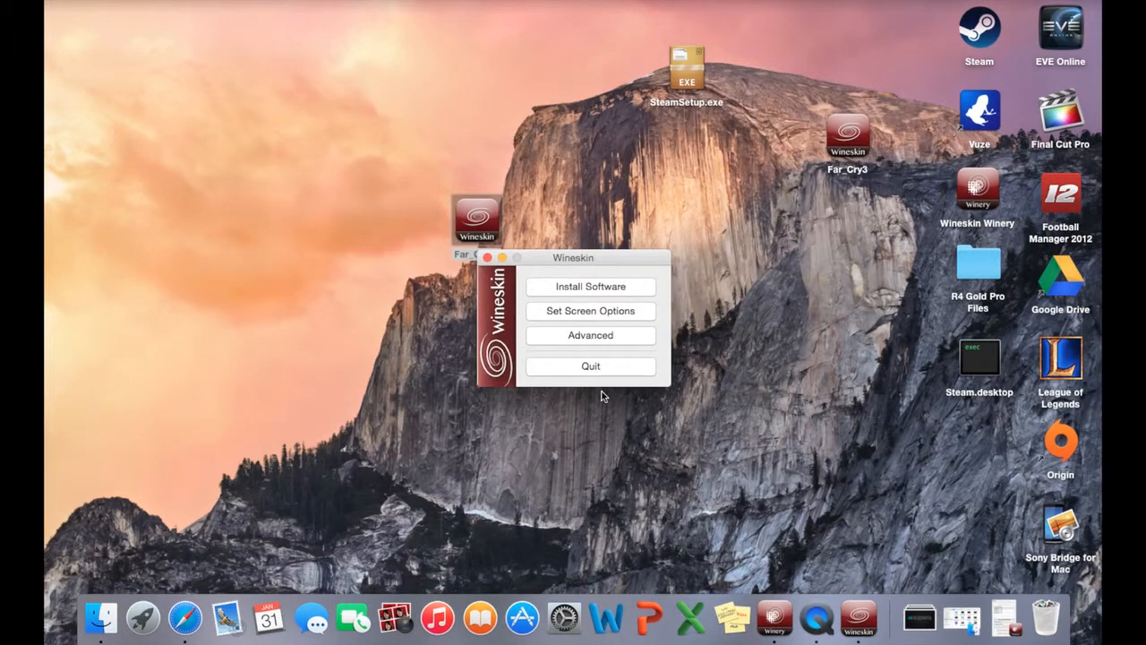
{"action": "left_click", "coordinate": [591, 366]}
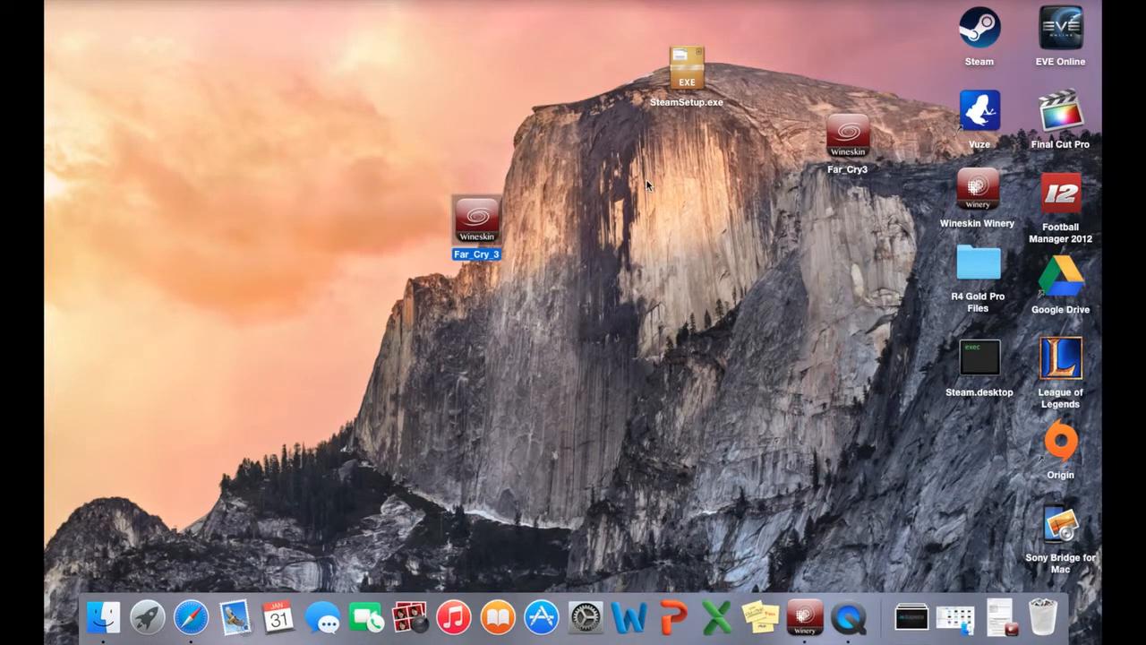
Check the Windows EXE path in the advanced Wineskin settings inside the Far_Cry_3 package, leaving it as is, and close the windows.
{"action": "double_click", "coordinate": [484, 222]}
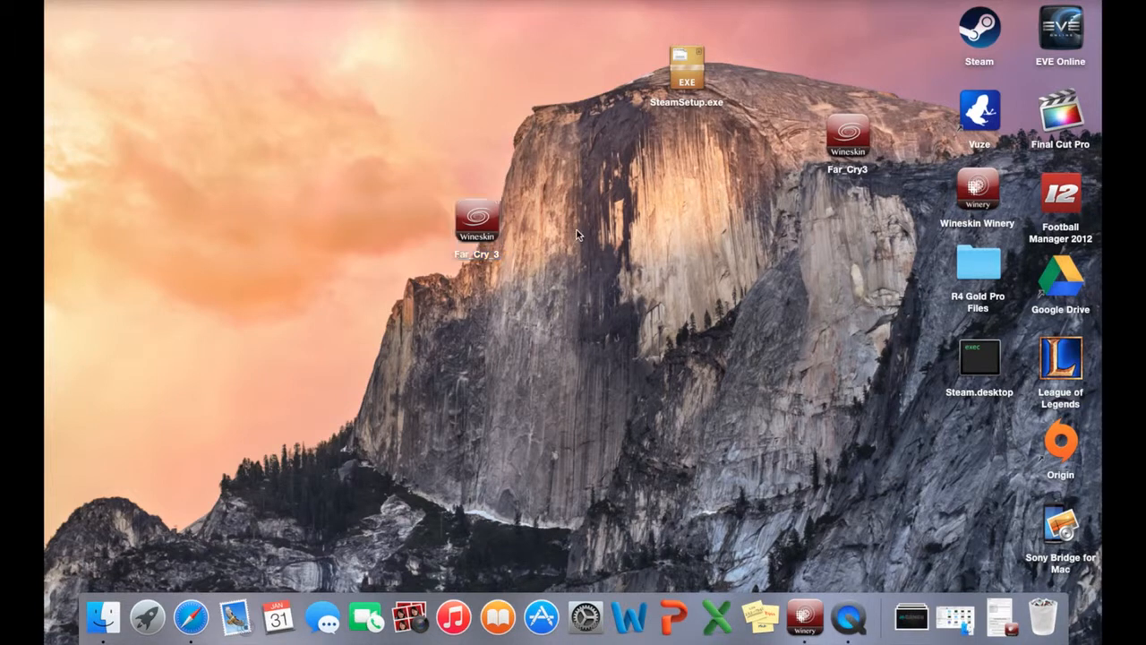
{"action": "right_click", "coordinate": [482, 224]}
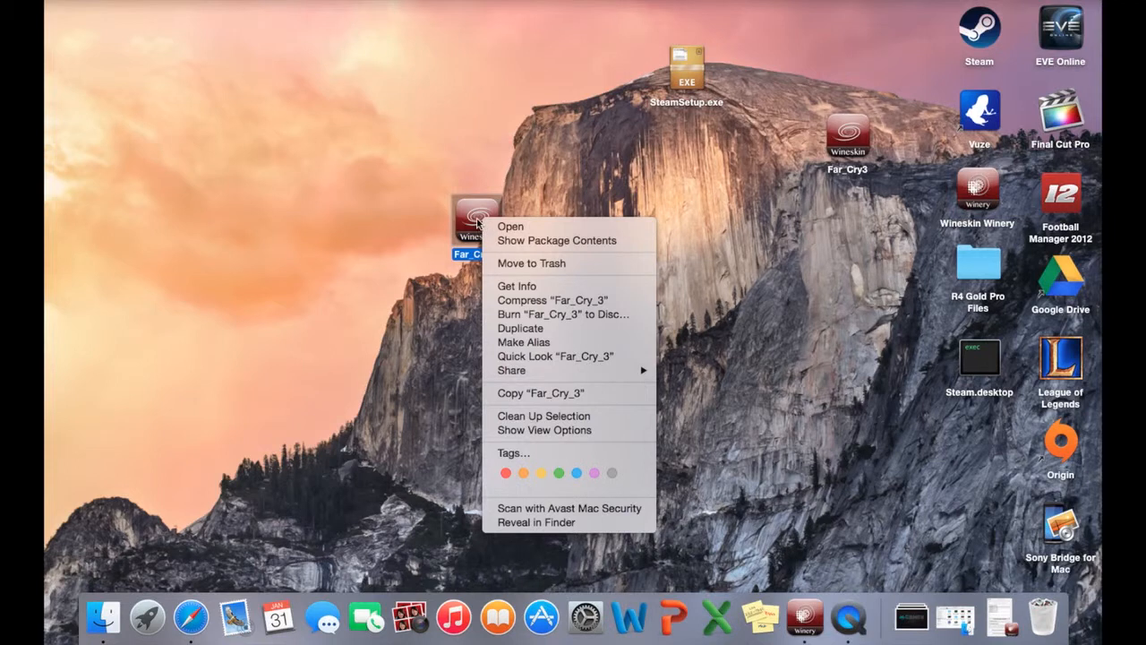
{"action": "left_click", "coordinate": [511, 242]}
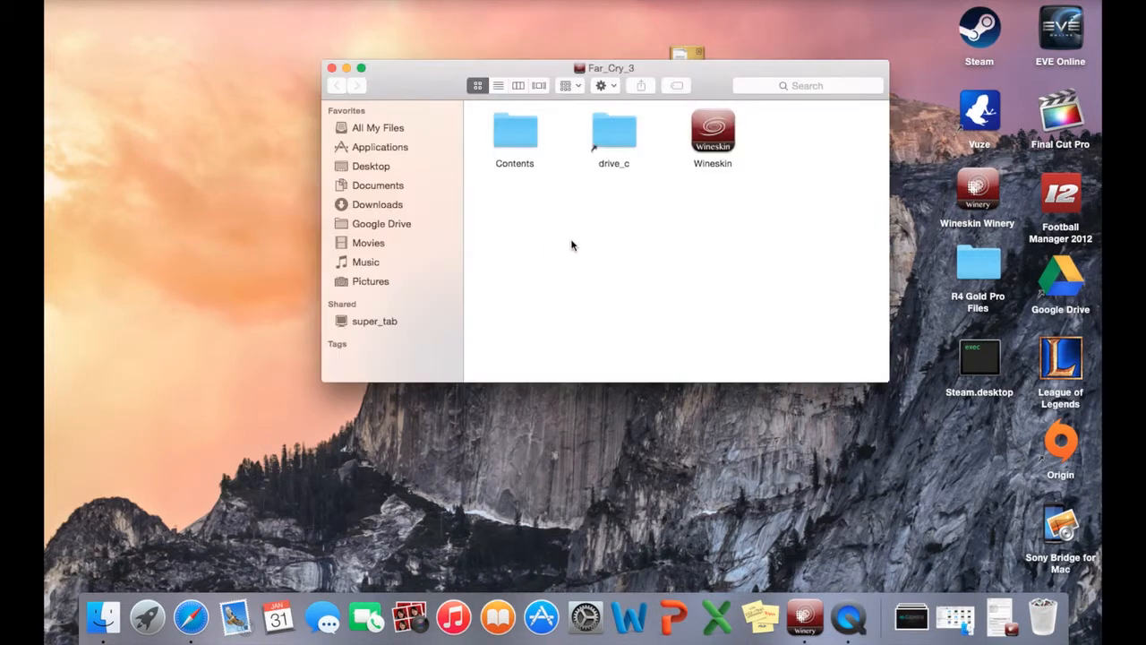
{"action": "double_click", "coordinate": [715, 131]}
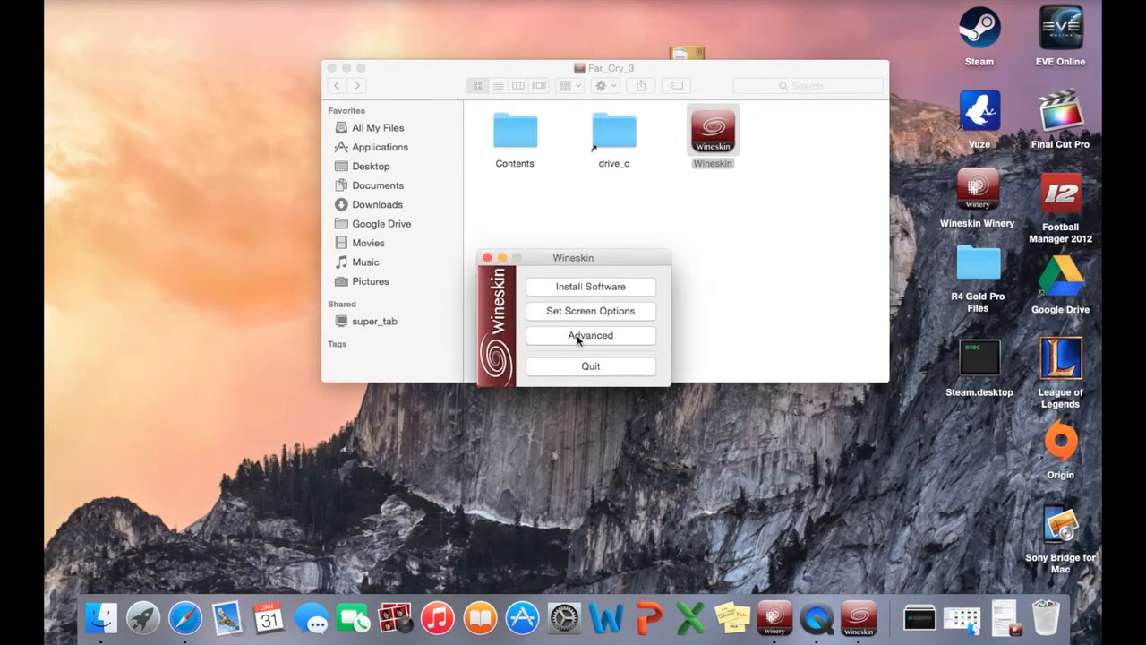
{"action": "left_click", "coordinate": [581, 336]}
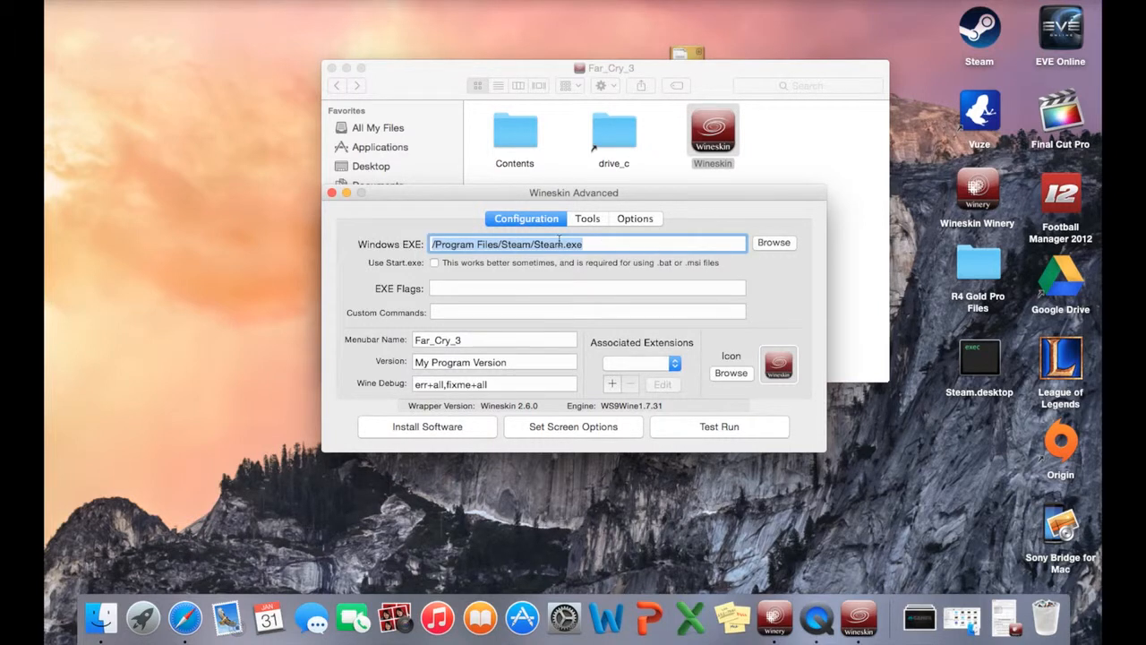
{"action": "left_click", "coordinate": [771, 242]}
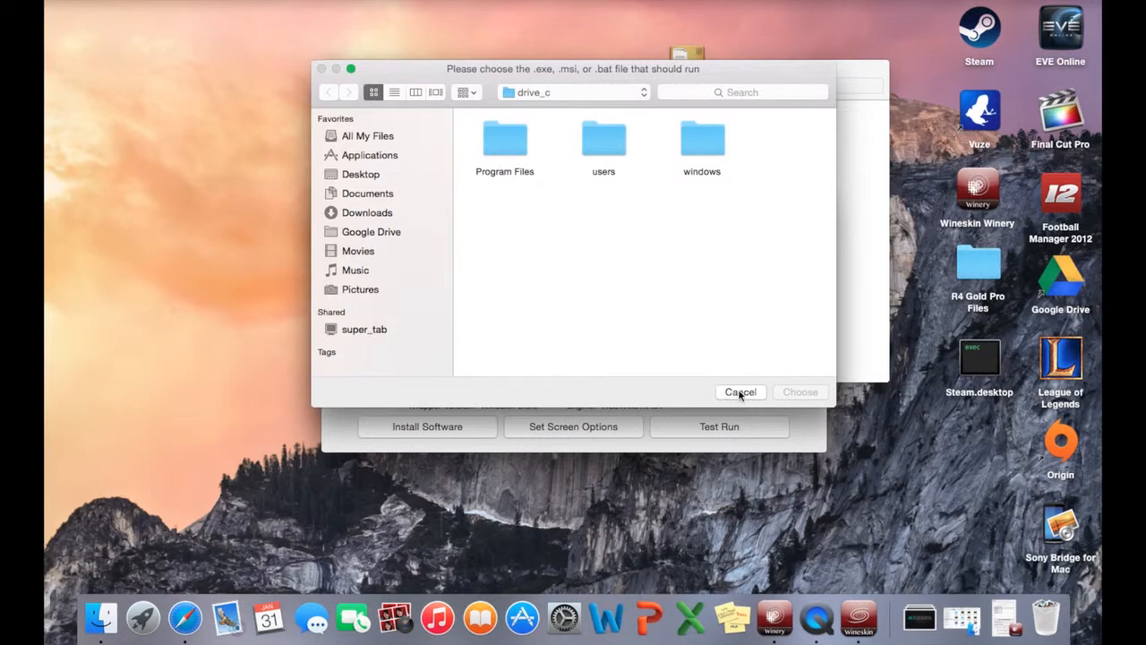
{"action": "left_click", "coordinate": [741, 394]}
{"action": "left_click", "coordinate": [331, 192]}
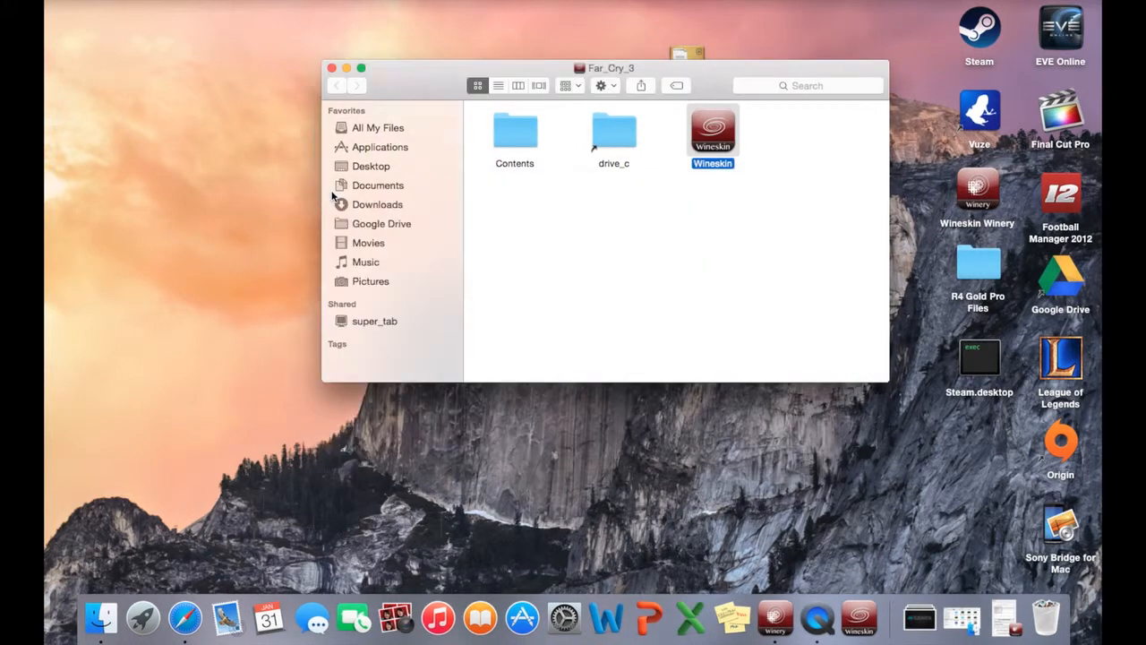
{"action": "left_click", "coordinate": [332, 69]}
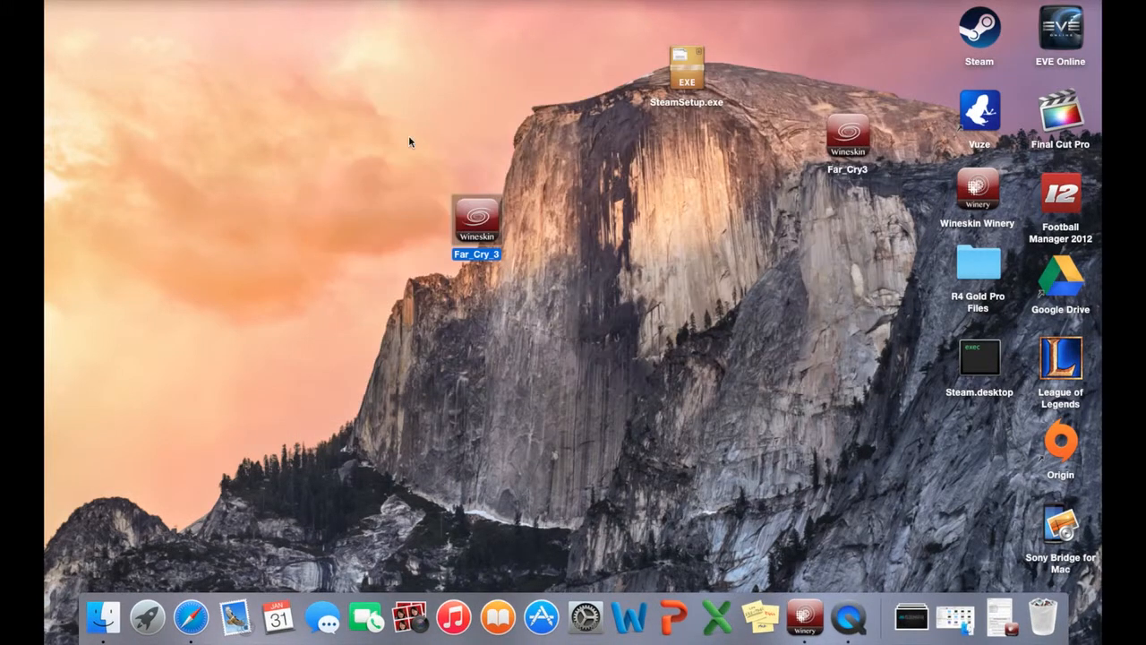
Rearrange the wrappers on the desktop to launch the existing Far_Cry3 wrapper, and move Steam.desktop to the Trash.
{"action": "left_click_drag", "start_coordinate": [481, 223], "coordinate": [255, 68]}
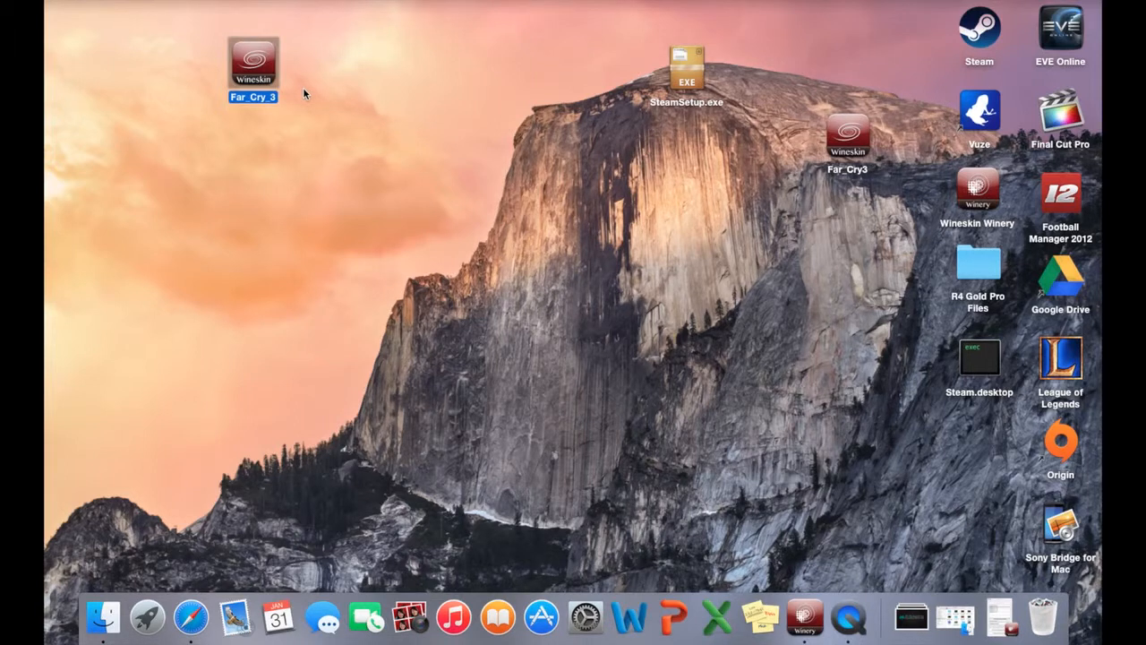
{"action": "left_click", "coordinate": [361, 84]}
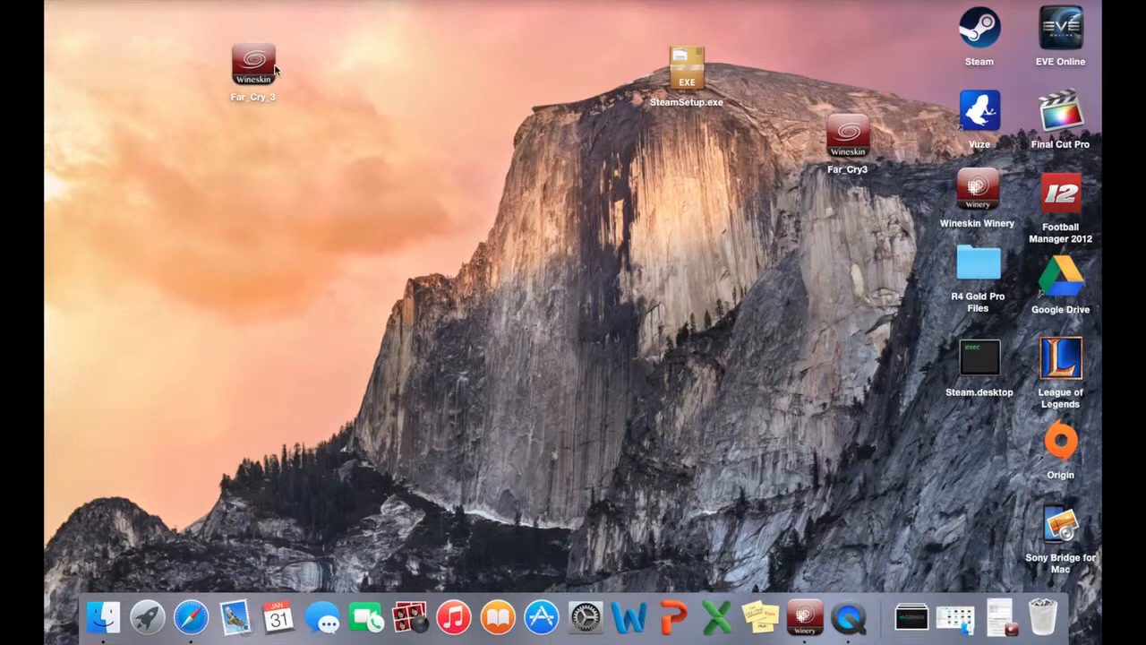
{"action": "left_click_drag", "start_coordinate": [847, 123], "coordinate": [540, 112]}
{"action": "double_click", "coordinate": [541, 113]}
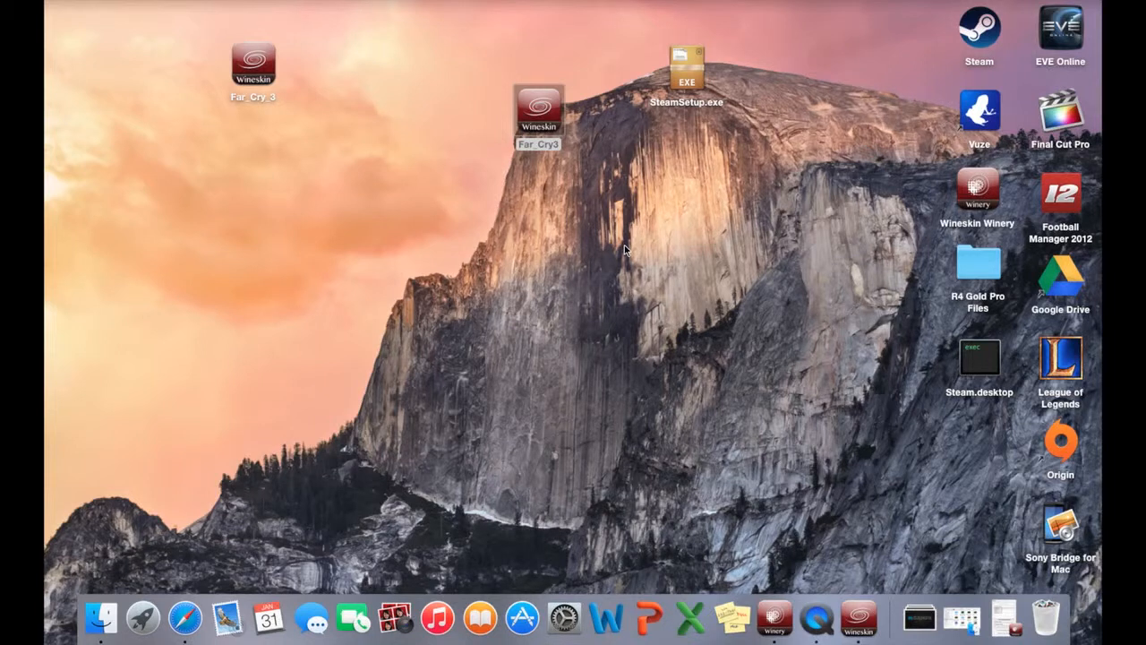
{"action": "left_click_drag", "start_coordinate": [980, 358], "coordinate": [1045, 615]}
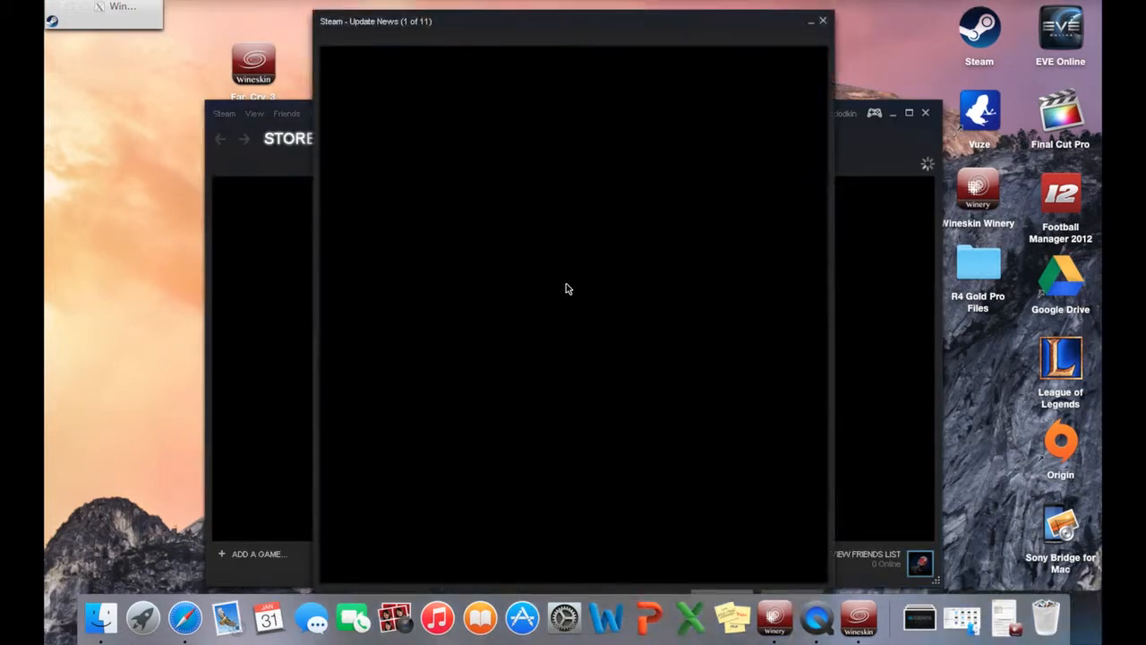
Dismiss Steam's Update News window and view the Far Cry page in the library's games list.
{"action": "left_click", "coordinate": [823, 21]}
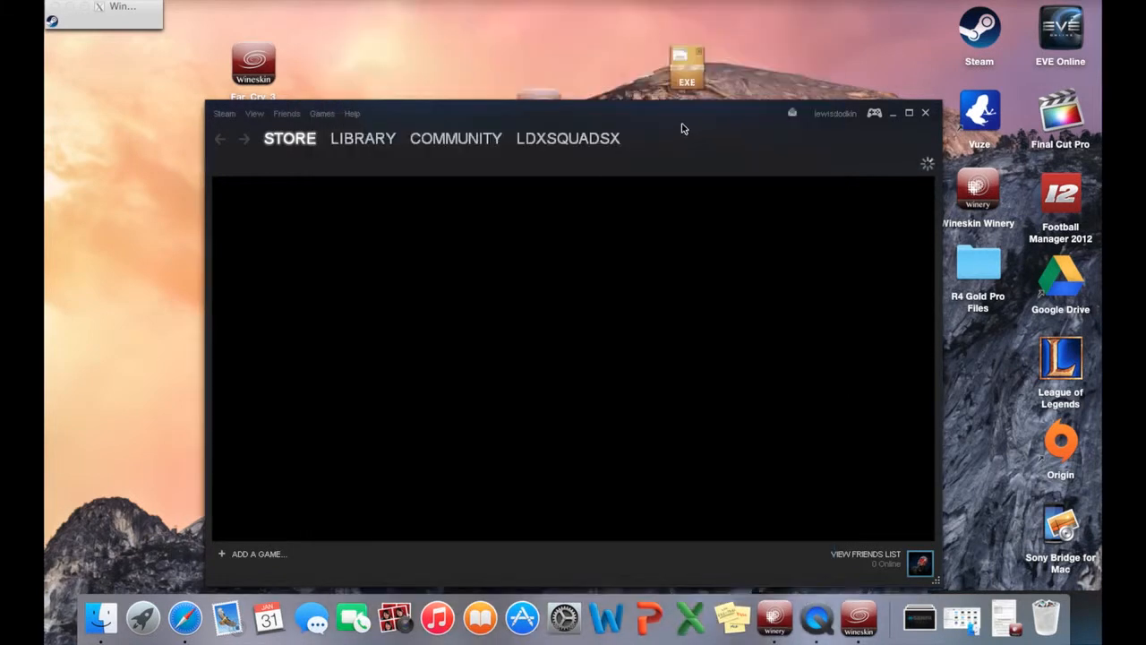
{"action": "left_click_drag", "start_coordinate": [689, 110], "coordinate": [682, 68]}
{"action": "mouse_move", "coordinate": [341, 103]}
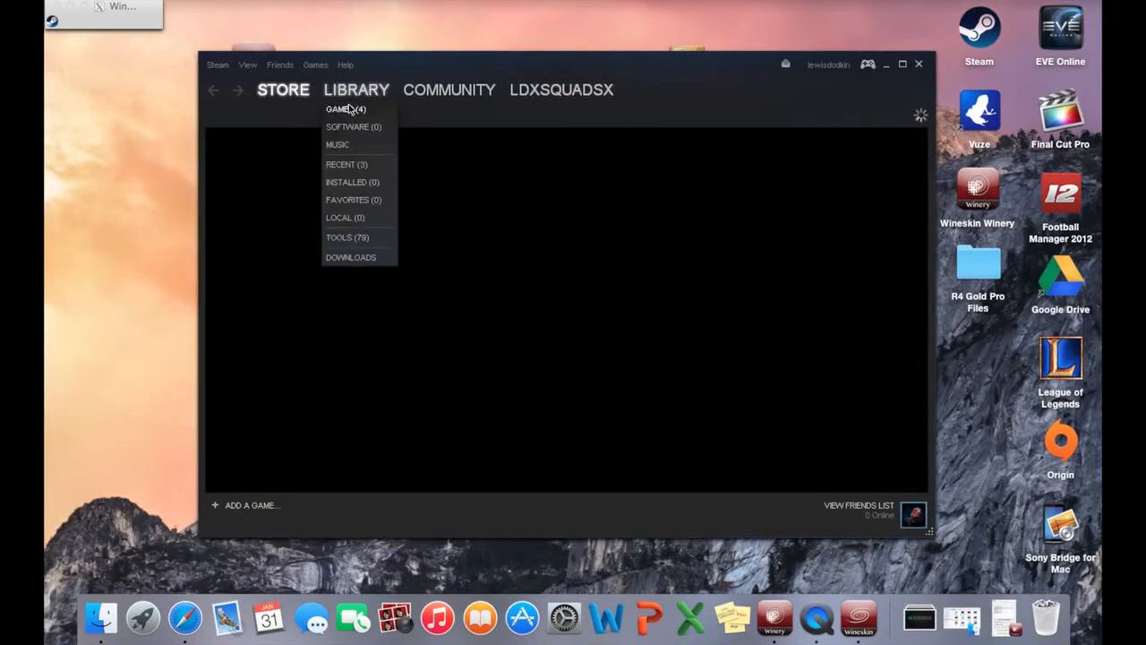
{"action": "left_click", "coordinate": [349, 108]}
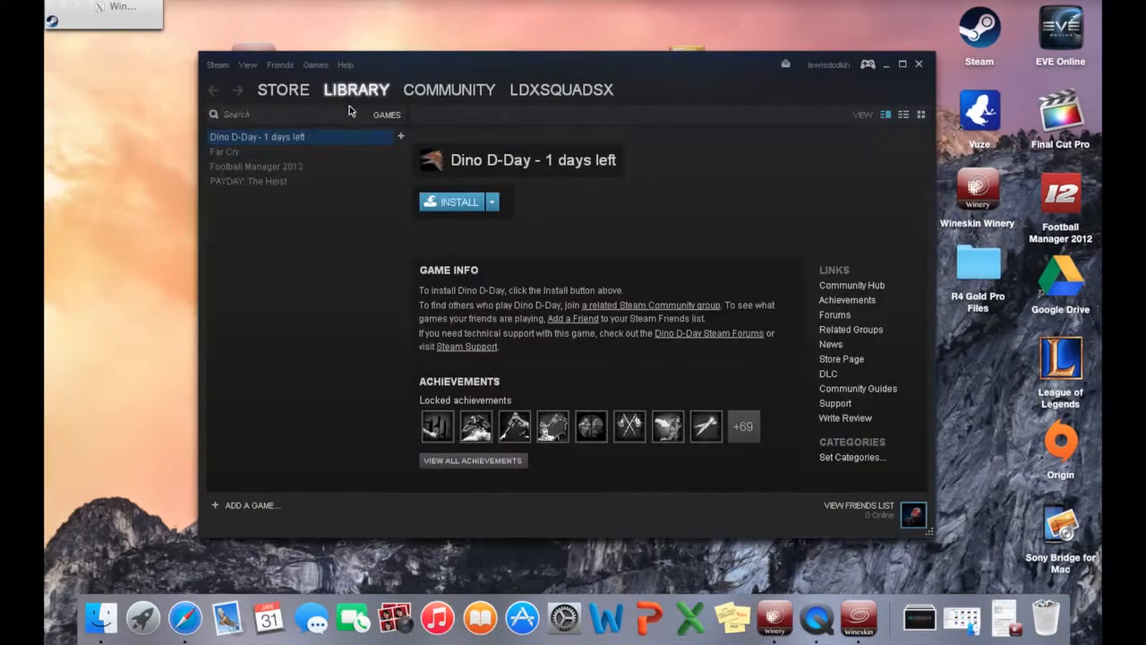
{"action": "left_click", "coordinate": [239, 154]}
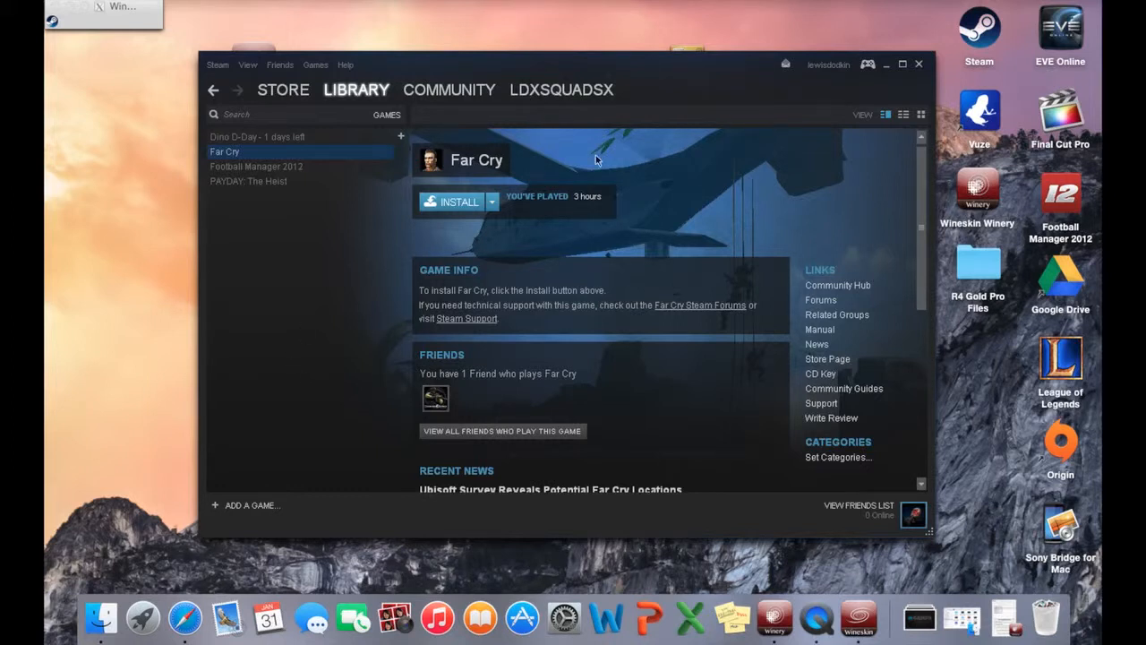
{"action": "mouse_move", "coordinate": [669, 87]}
{"action": "left_mouse_down"}
{"action": "mouse_move", "coordinate": [613, 199]}
{"action": "mouse_move", "coordinate": [658, 101]}
{"action": "left_mouse_up"}
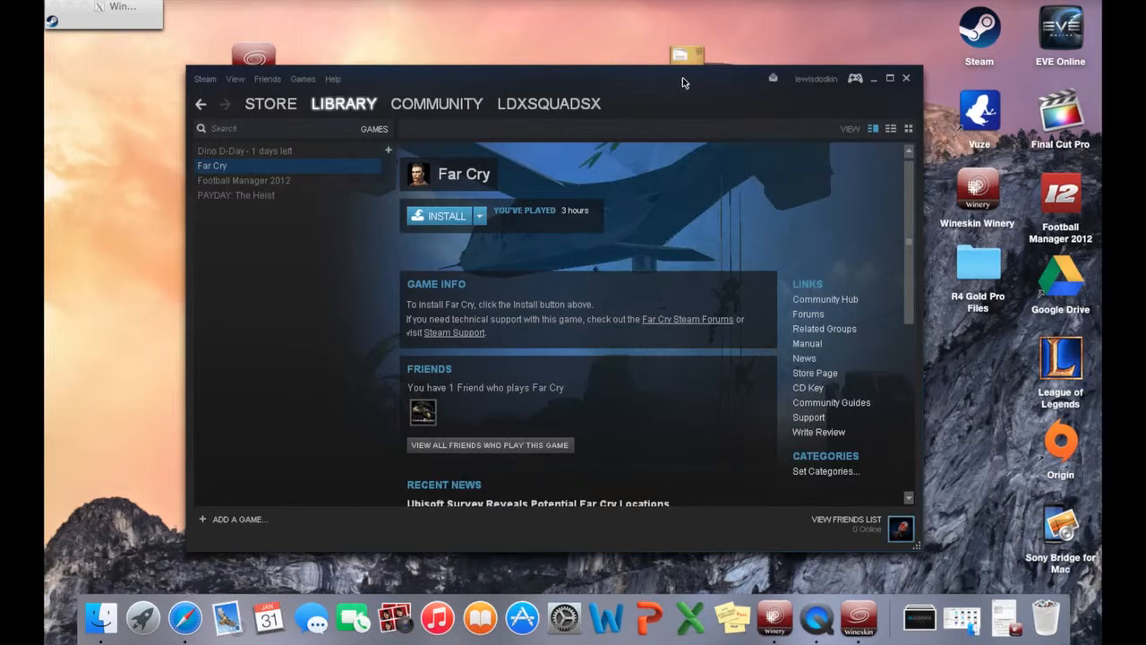
{"action": "left_click_drag", "start_coordinate": [665, 80], "coordinate": [661, 45]}
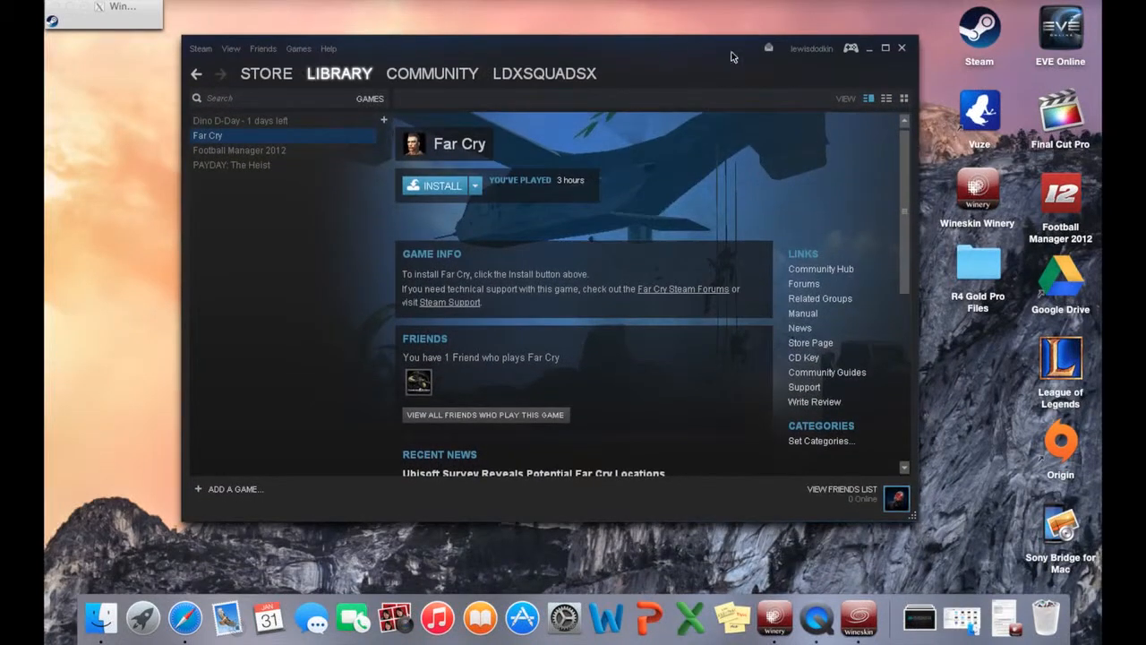